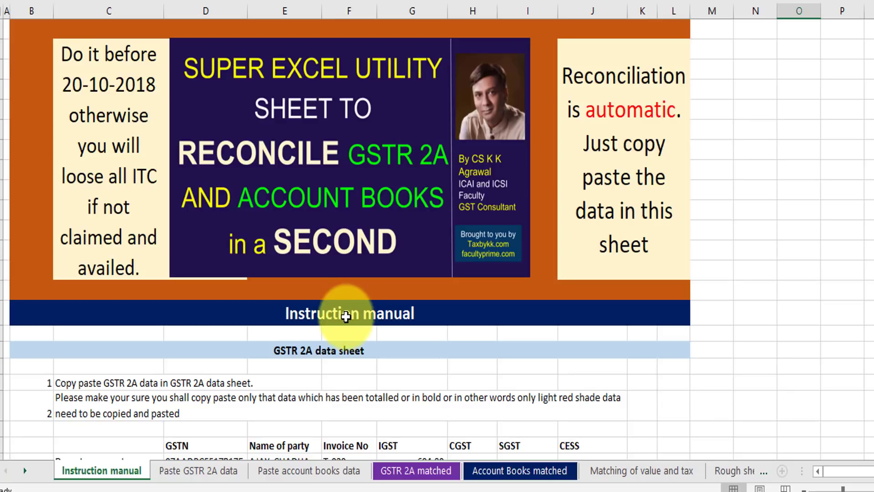
Open the GSTR 2A matched sheet to see its colour-coded supplier invoice and tax table.
{"action": "left_click", "coordinate": [393, 468]}
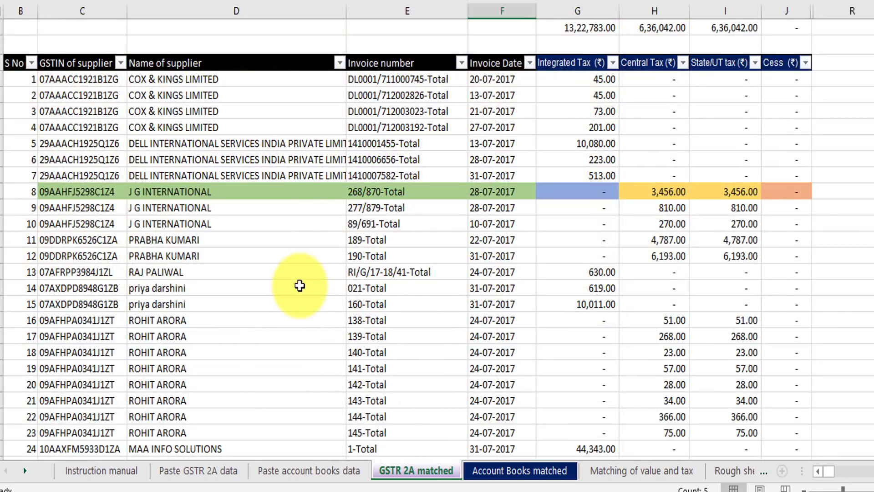
Open the Paste GSTR 2A data sheet listing supplier GSTINs, invoice numbers, dates and tax amounts.
{"action": "left_click", "coordinate": [195, 472]}
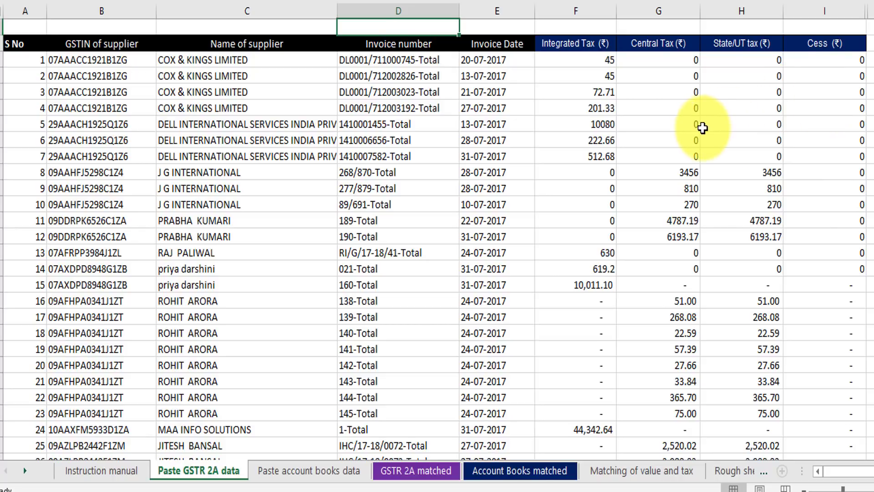
Try editing the first row's protected Cess value, dismiss the warning, then open Paste account books data.
{"action": "left_click", "coordinate": [810, 57]}
{"action": "left_click", "coordinate": [866, 59]}
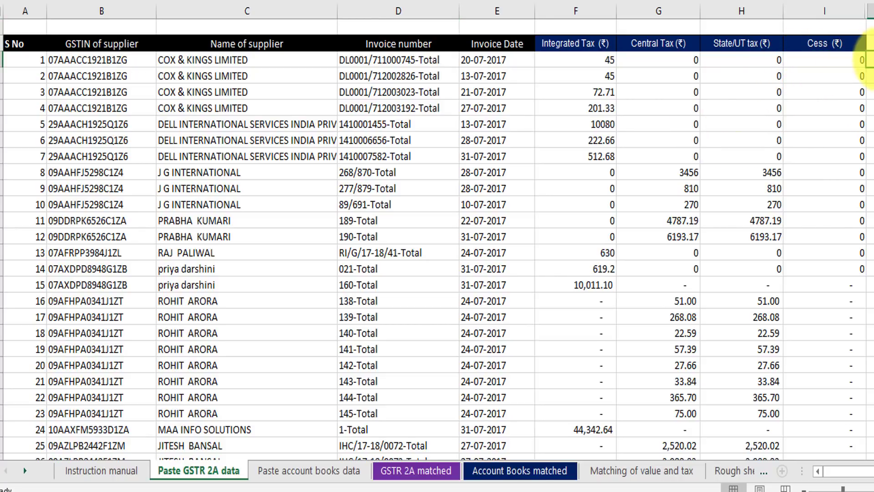
{"action": "double_click", "coordinate": [865, 60]}
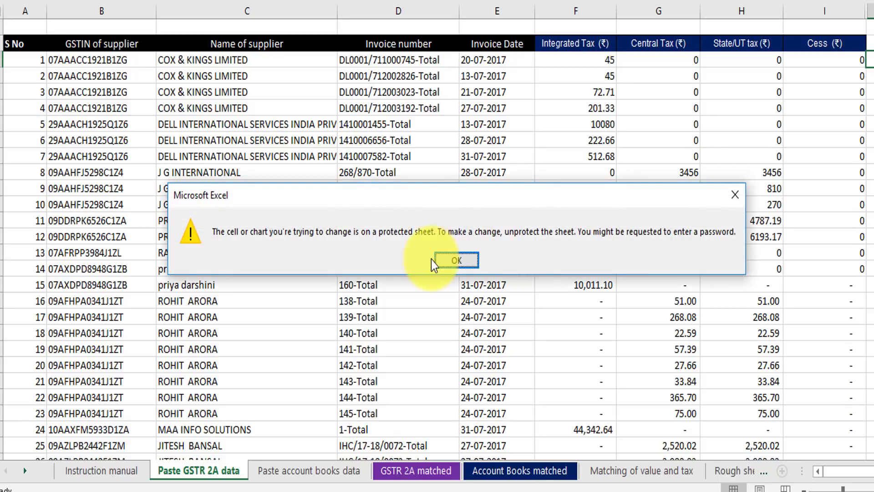
{"action": "left_click", "coordinate": [460, 254]}
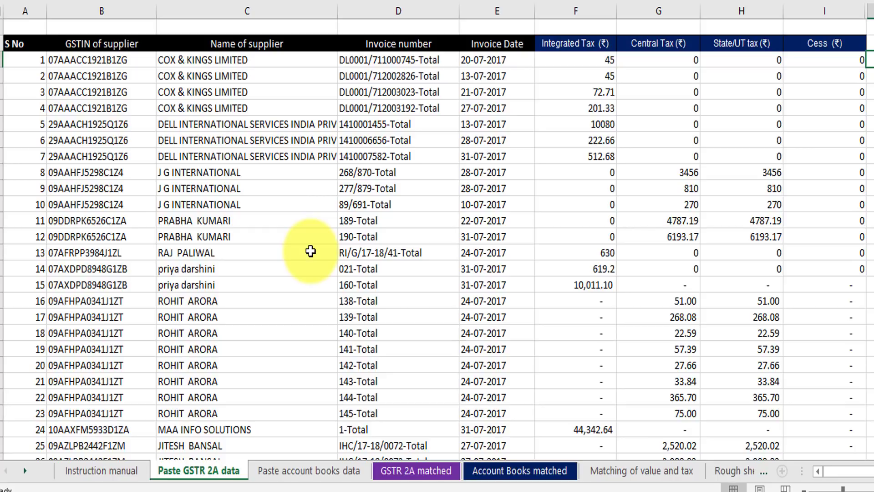
{"action": "left_click", "coordinate": [295, 472]}
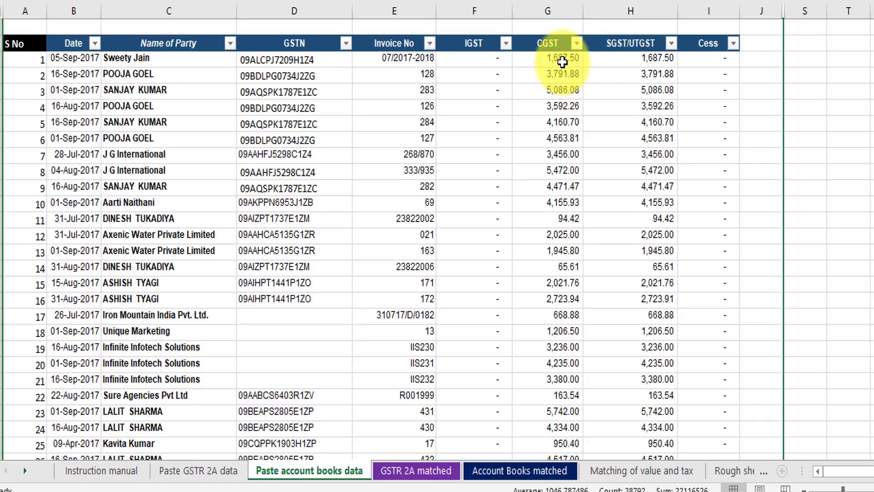
{"action": "left_click_drag", "start_coordinate": [562, 59], "coordinate": [568, 267]}
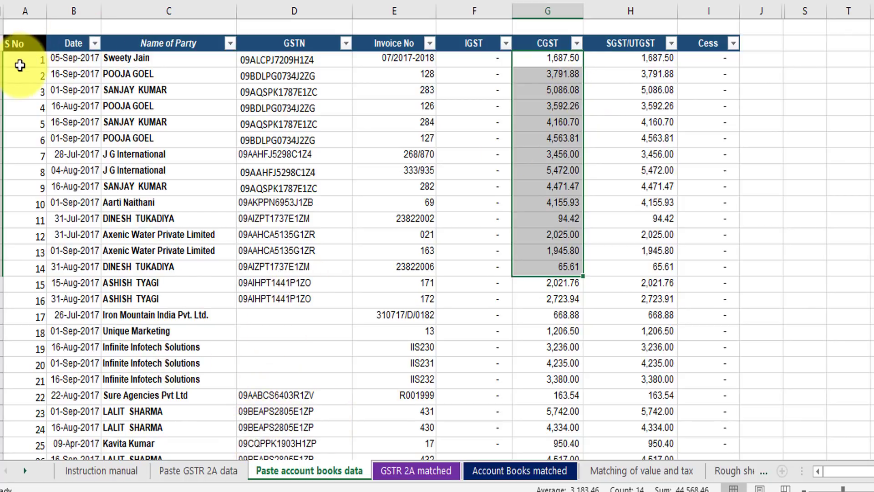
{"action": "left_click", "coordinate": [493, 474]}
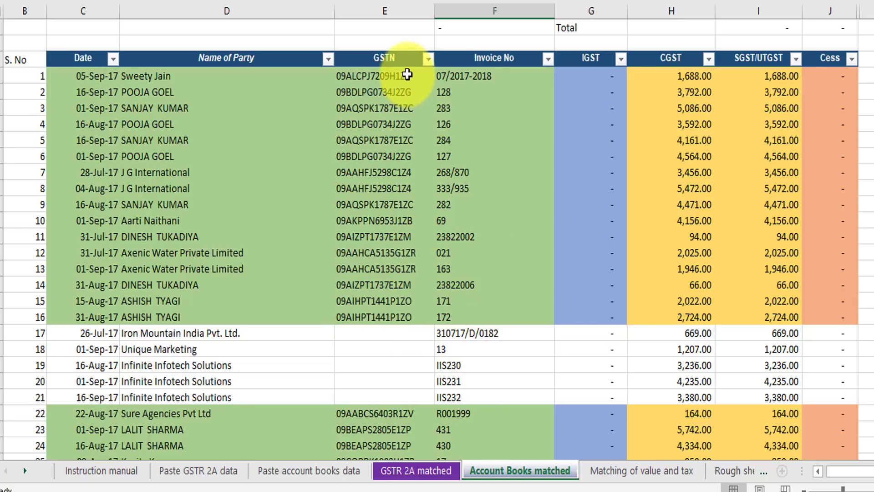
{"action": "left_click", "coordinate": [274, 472]}
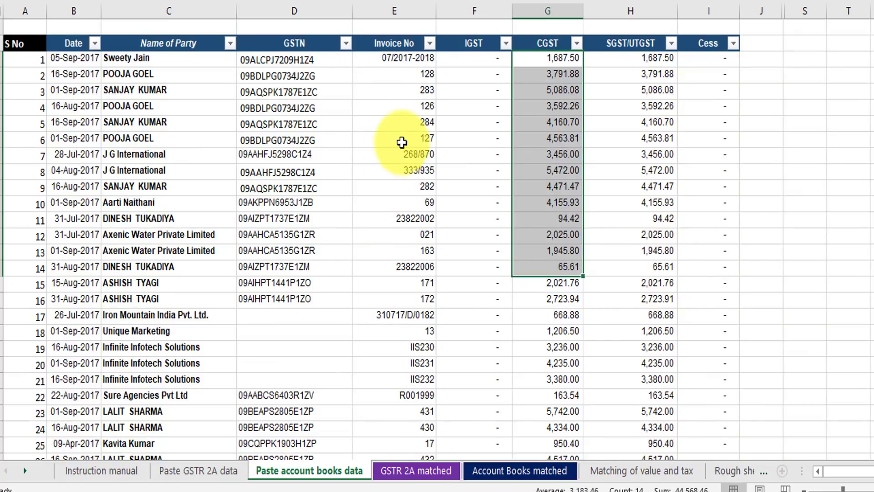
{"action": "left_click", "coordinate": [328, 59]}
{"action": "double_click", "coordinate": [328, 59]}
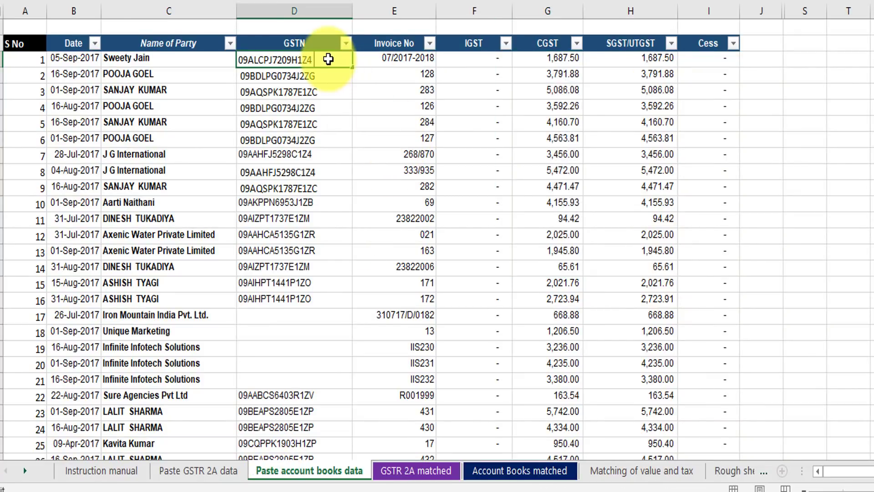
{"action": "left_click", "coordinate": [328, 91]}
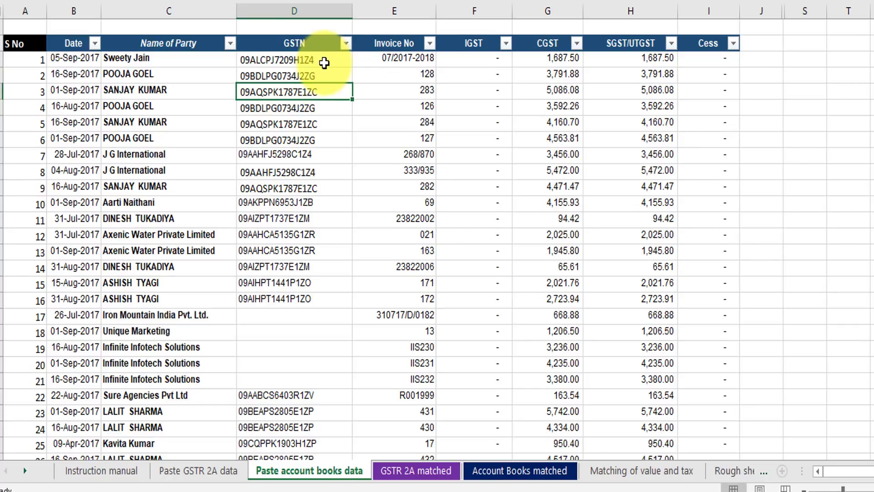
{"action": "double_click", "coordinate": [325, 61]}
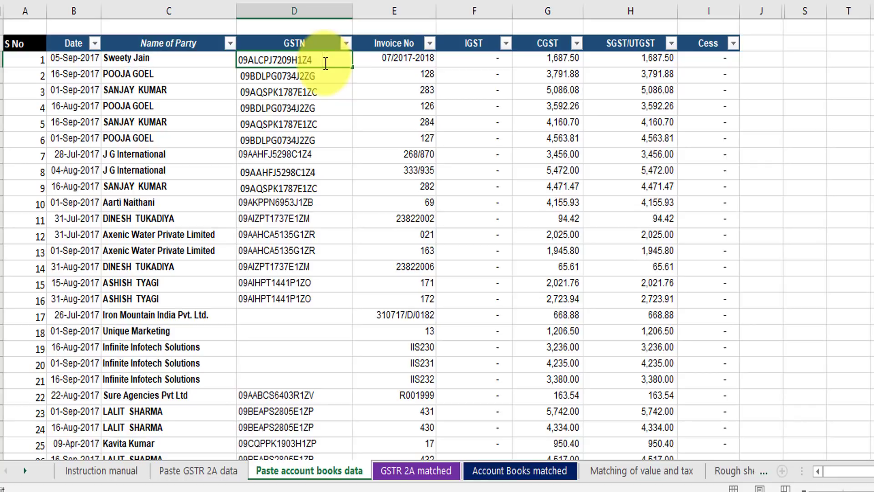
{"action": "left_click", "coordinate": [328, 76]}
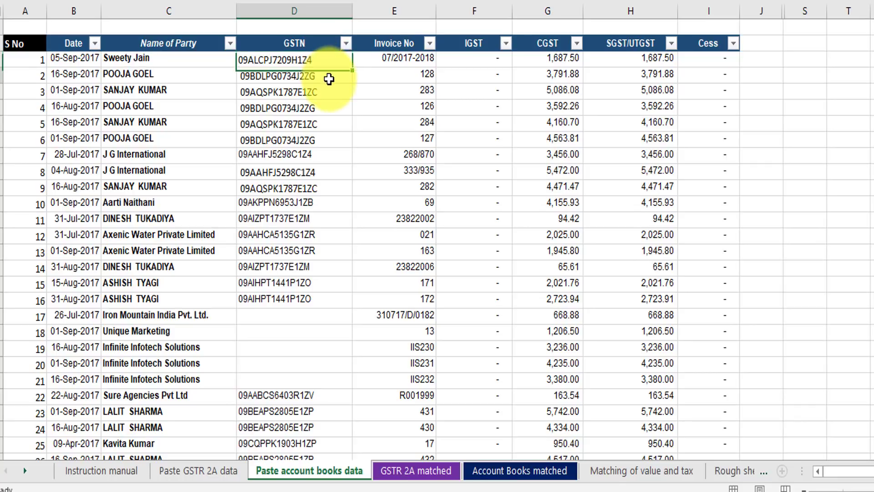
Review Account Books matched and GSTR 2A matched, then go to Paste GSTR 2A data.
{"action": "left_click", "coordinate": [513, 472]}
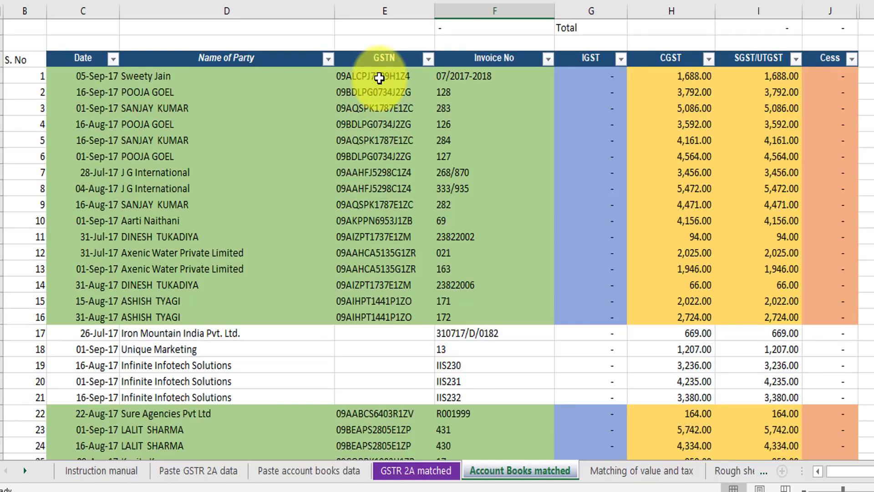
{"action": "key", "text": "ctrl+Page_Up"}
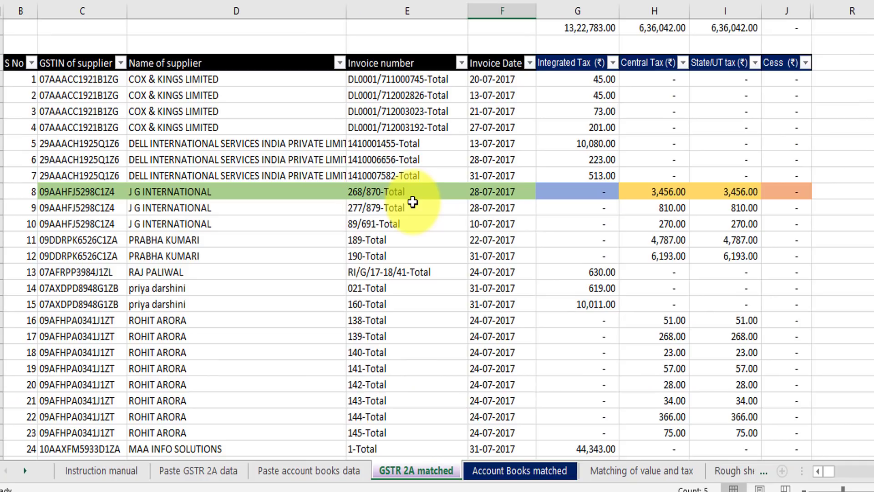
{"action": "left_click", "coordinate": [212, 473]}
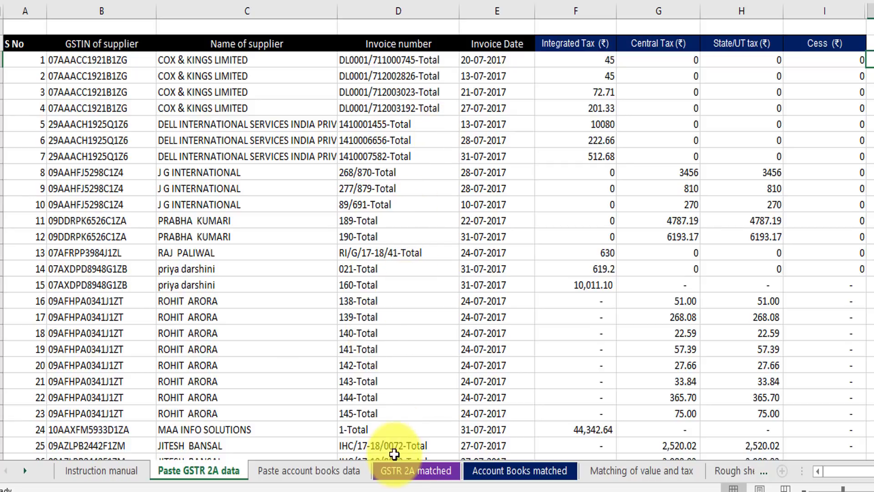
Clear the Total label in G2 on the Account Books matched sheet.
{"action": "left_click", "coordinate": [395, 470]}
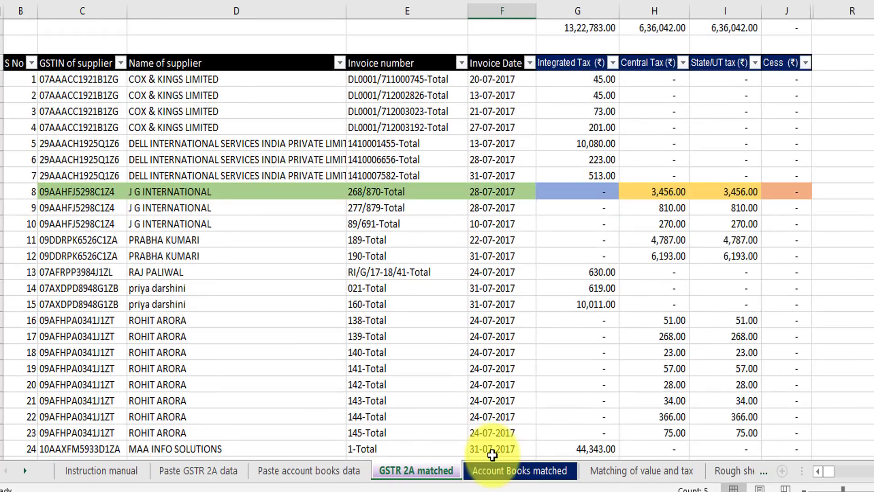
{"action": "left_click", "coordinate": [497, 471]}
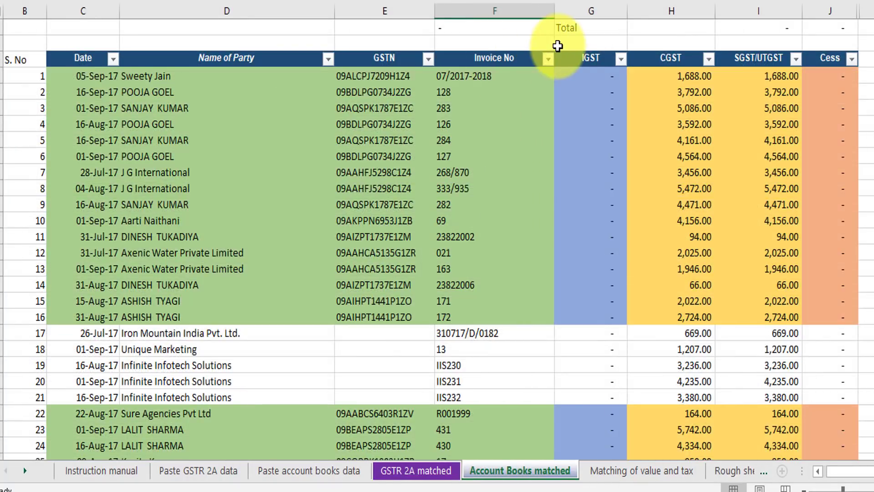
{"action": "left_click", "coordinate": [566, 28]}
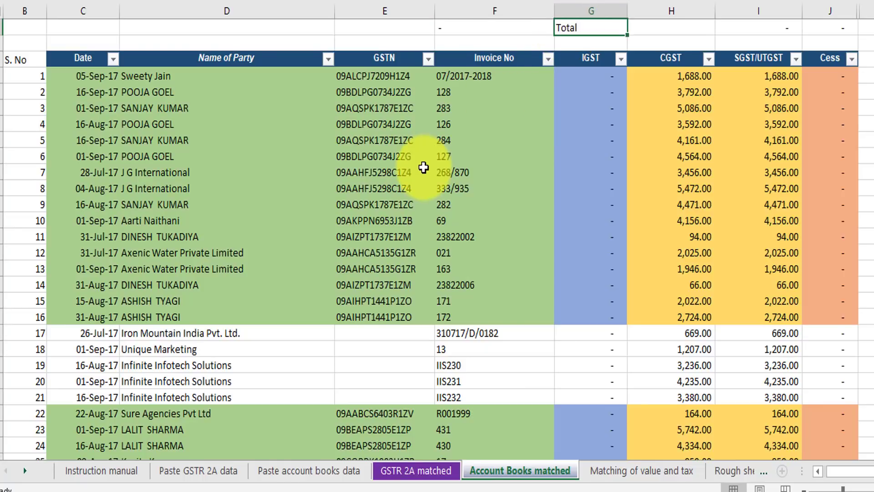
{"action": "key", "text": "Delete"}
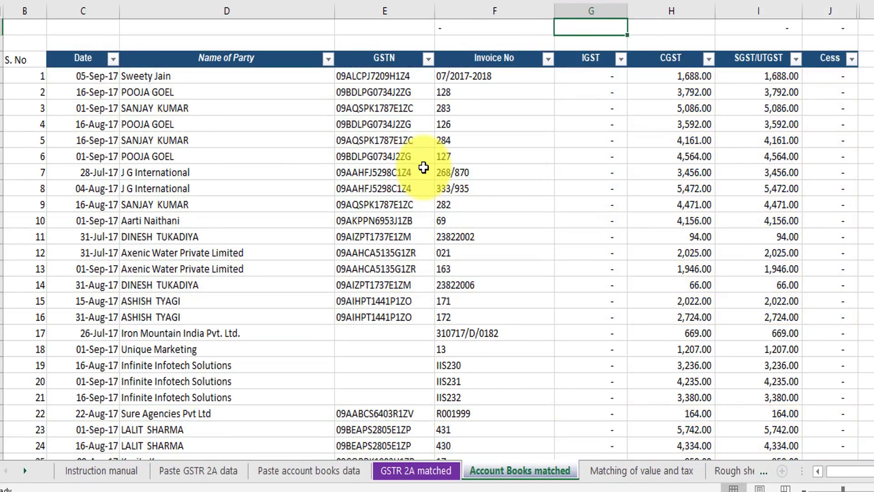
{"action": "key", "text": "Left"}
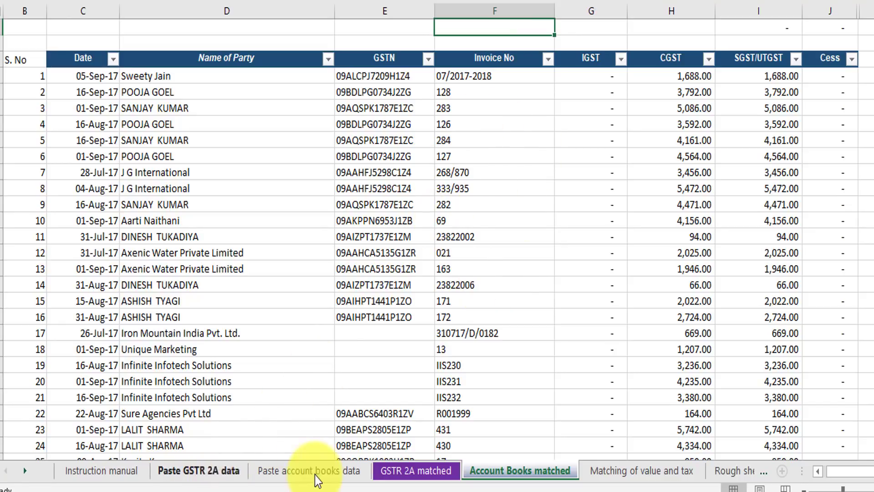
Enter a dash in F2 and re-enter Total in G2.
{"action": "left_click", "coordinate": [434, 470]}
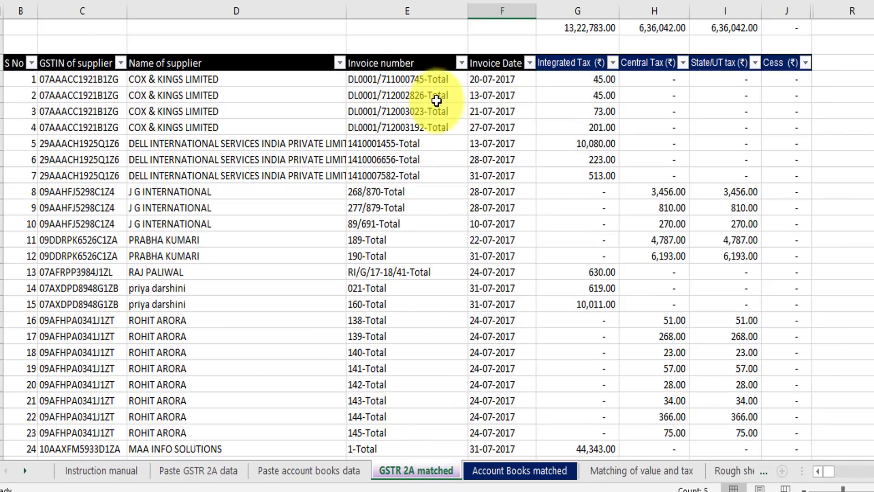
{"action": "left_click", "coordinate": [493, 475]}
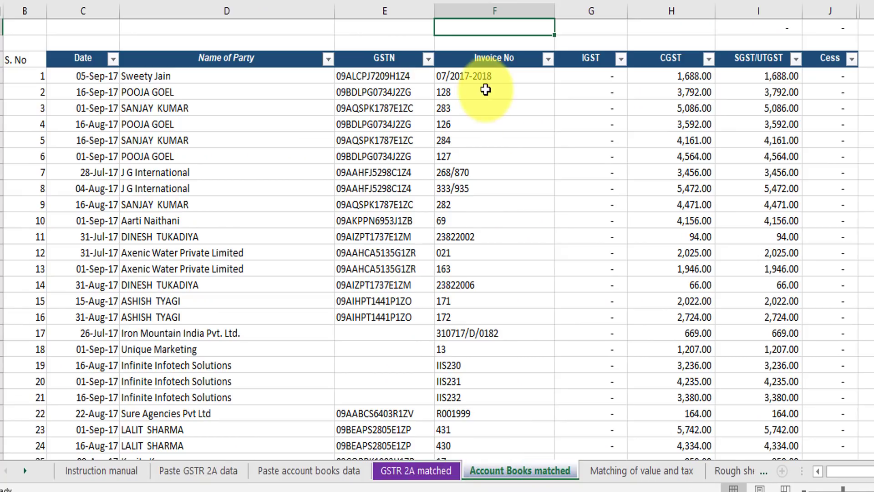
{"action": "type", "text": "-"}
{"action": "key", "text": "Tab"}
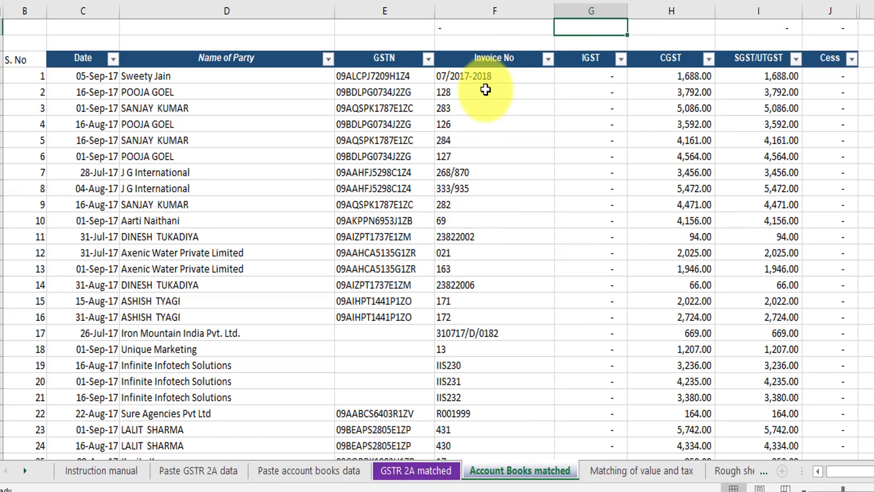
{"action": "type", "text": "Total"}
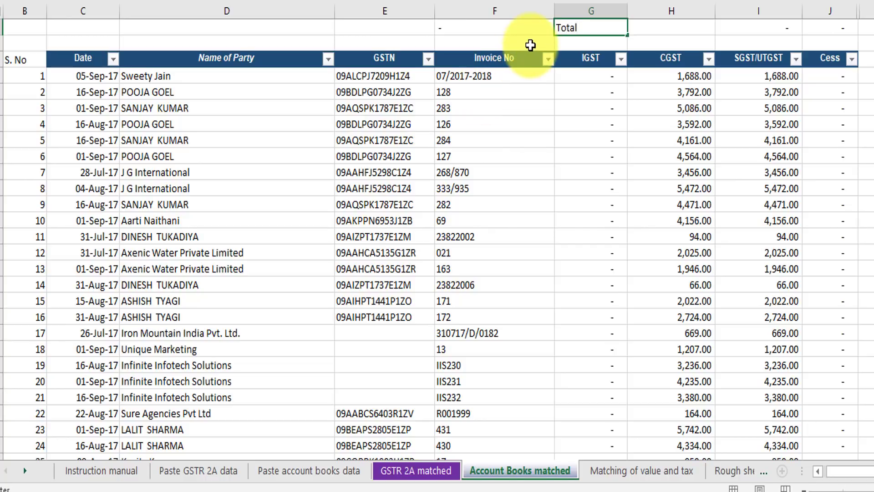
{"action": "key", "text": "Return"}
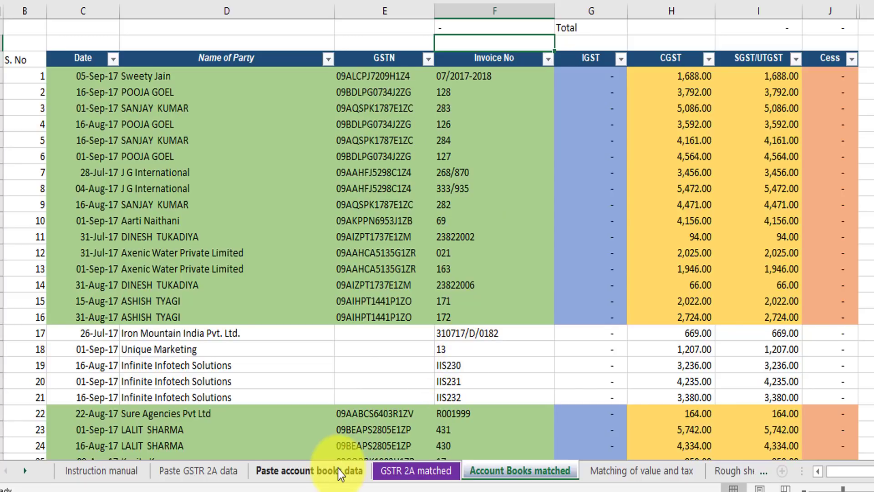
{"action": "left_click_drag", "start_coordinate": [378, 76], "coordinate": [384, 243]}
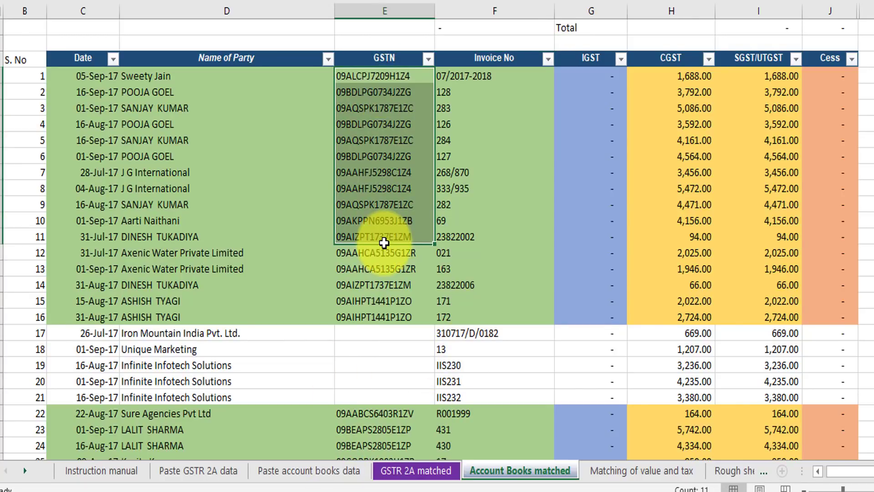
{"action": "left_click", "coordinate": [384, 243]}
{"action": "left_click", "coordinate": [402, 256]}
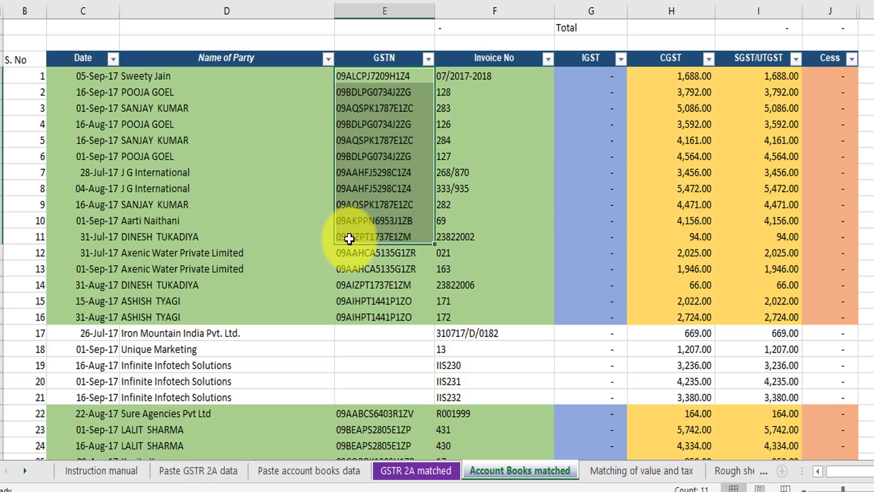
{"action": "left_click", "coordinate": [212, 474]}
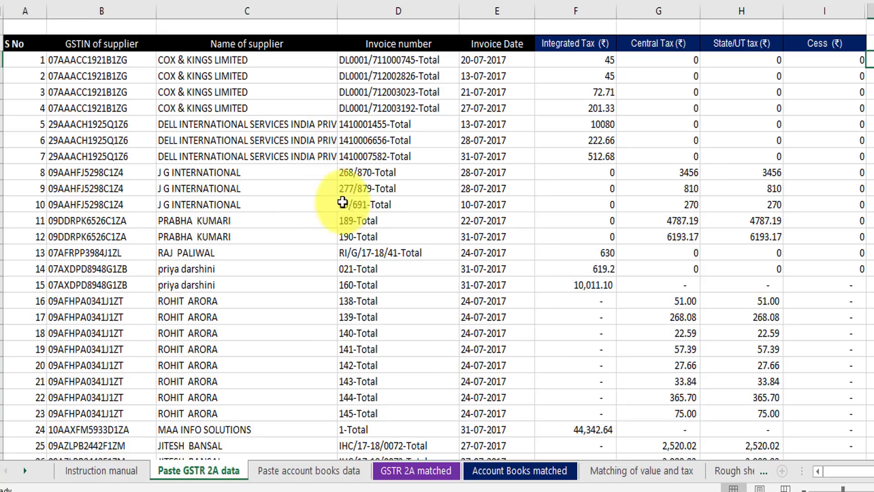
{"action": "left_click", "coordinate": [327, 472]}
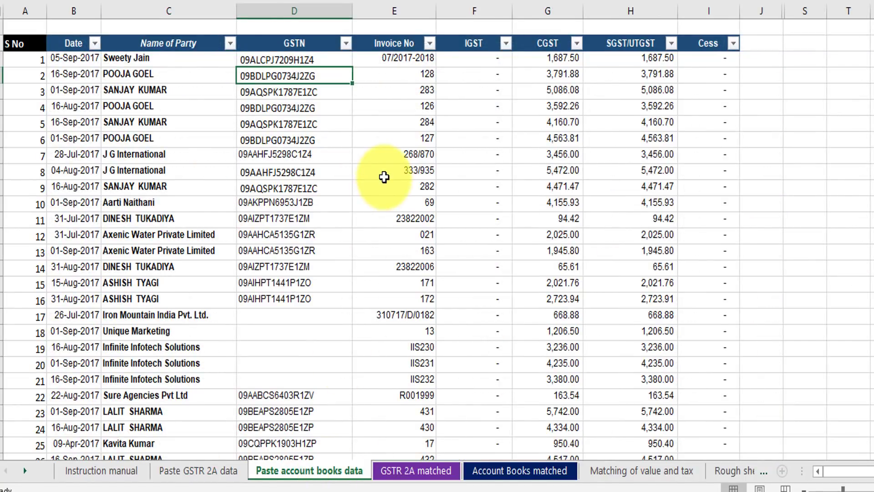
{"action": "left_click", "coordinate": [318, 62]}
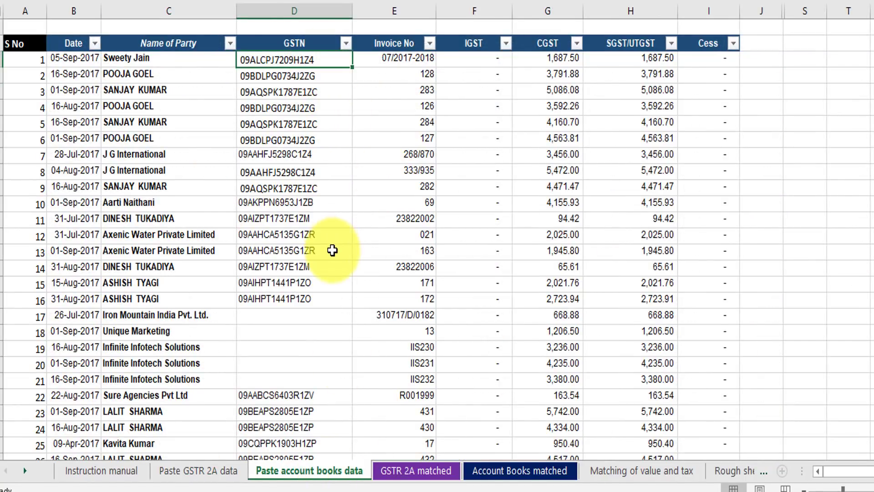
{"action": "key", "text": "Delete"}
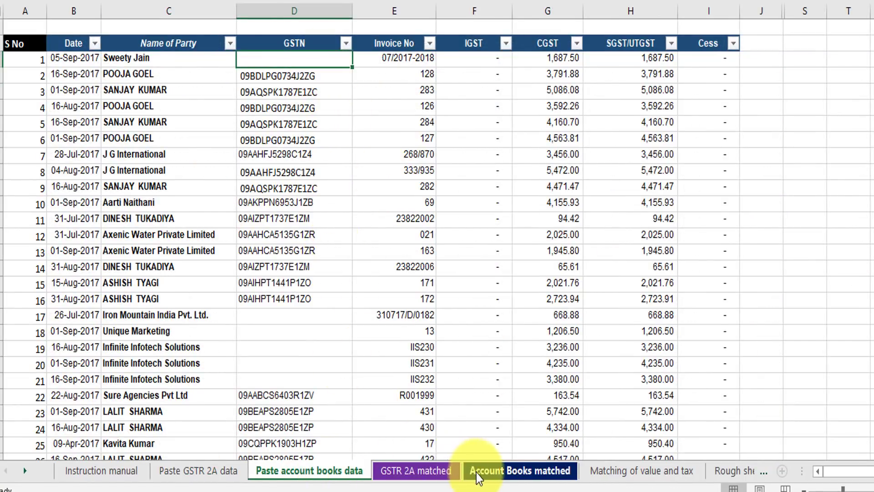
{"action": "left_click", "coordinate": [476, 472]}
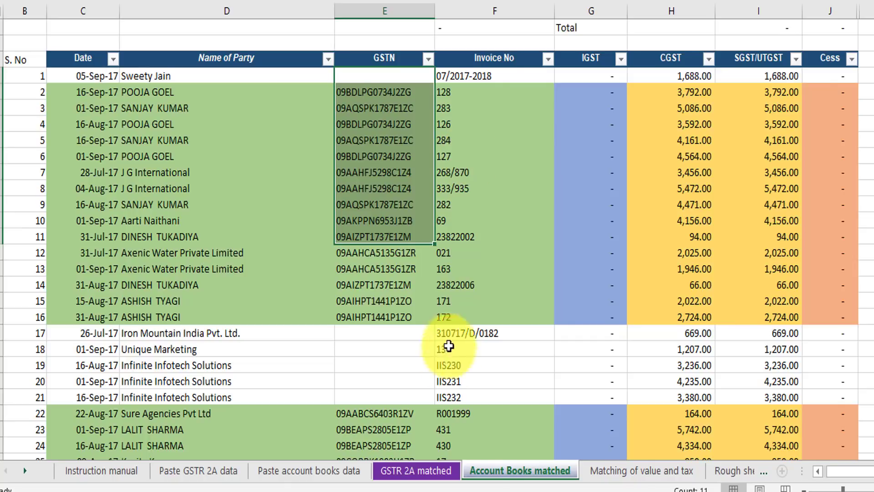
{"action": "key", "text": "ctrl+Page_Up"}
{"action": "key", "text": "ctrl+Page_Up"}
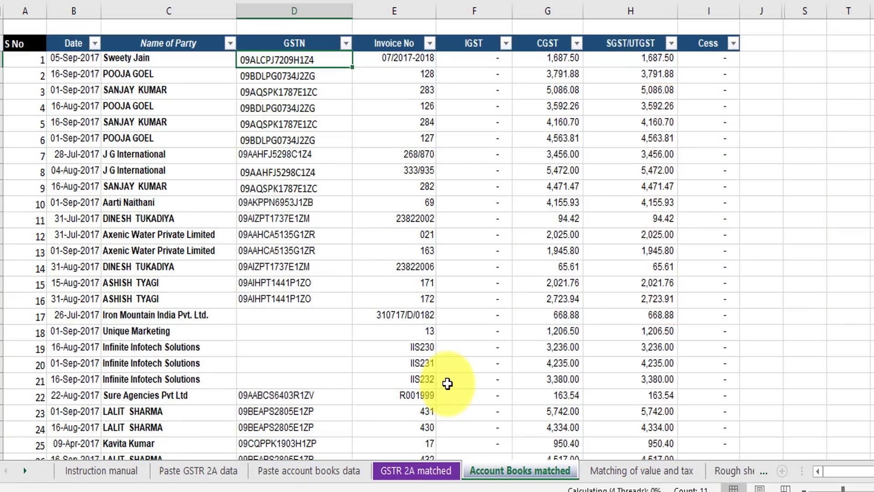
{"action": "left_click", "coordinate": [499, 470]}
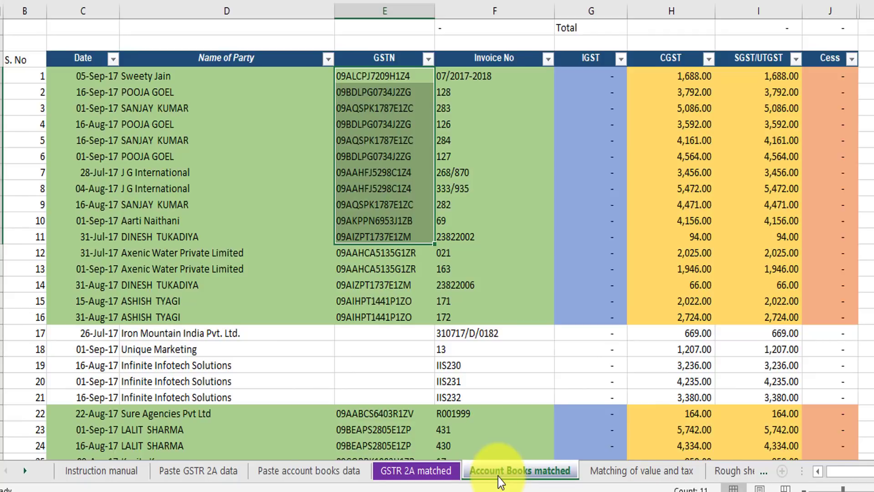
{"action": "left_click", "coordinate": [380, 144]}
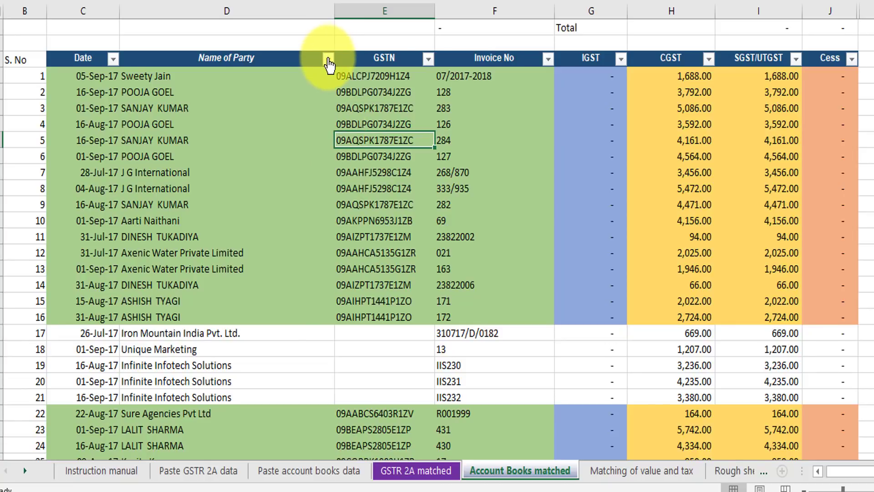
Filter the GSTN column by green cell colour and scroll through the 135 matched records.
{"action": "left_click", "coordinate": [425, 62]}
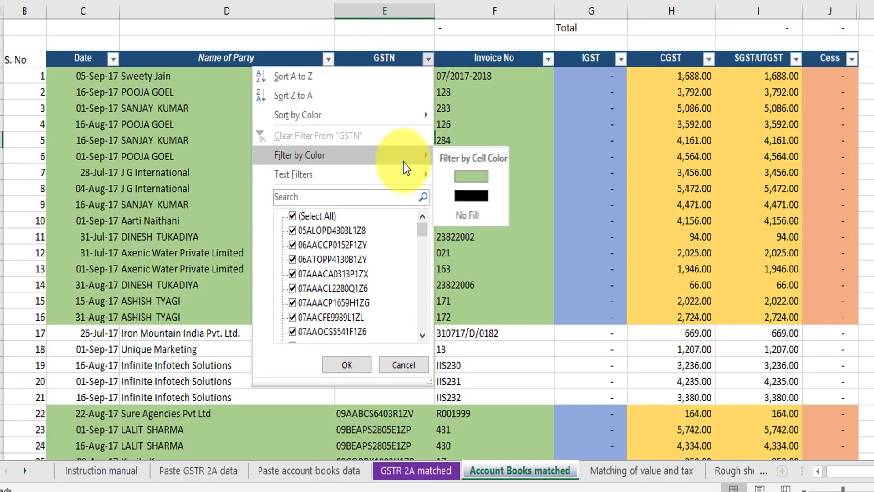
{"action": "left_click", "coordinate": [475, 177]}
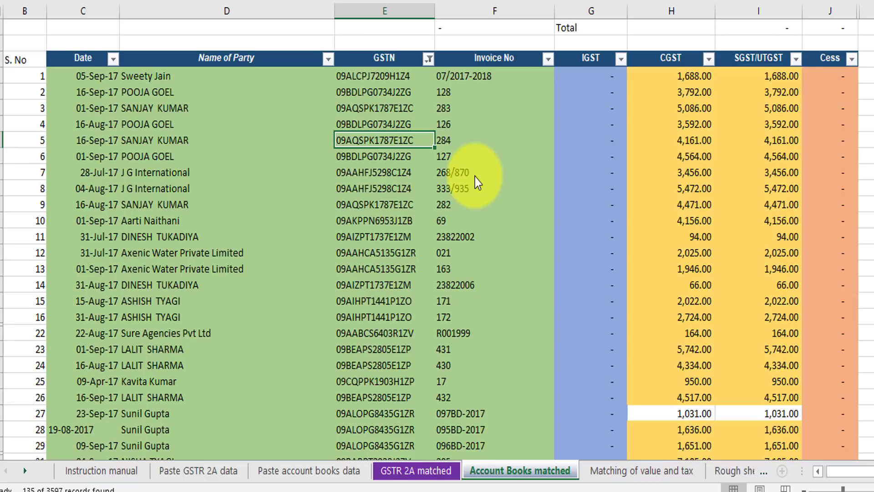
{"action": "scroll", "coordinate": [535, 348], "scroll_direction": "down", "scroll_amount": 3}
{"action": "scroll", "coordinate": [535, 349], "scroll_direction": "up", "scroll_amount": 3}
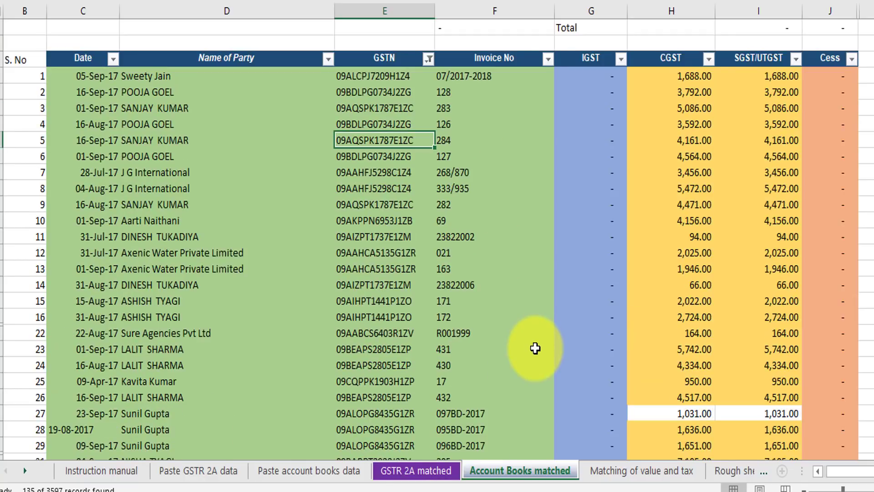
{"action": "scroll", "coordinate": [535, 349], "scroll_direction": "down", "scroll_amount": 2}
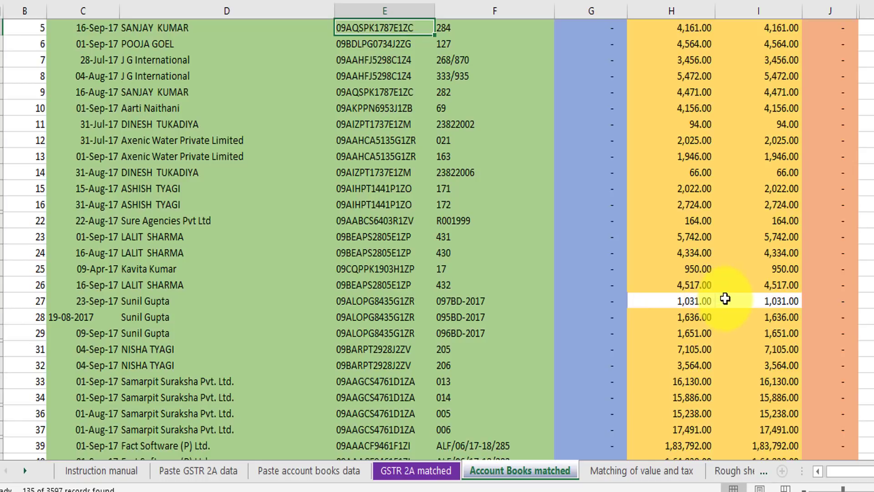
{"action": "scroll", "coordinate": [710, 299], "scroll_direction": "up", "scroll_amount": 3}
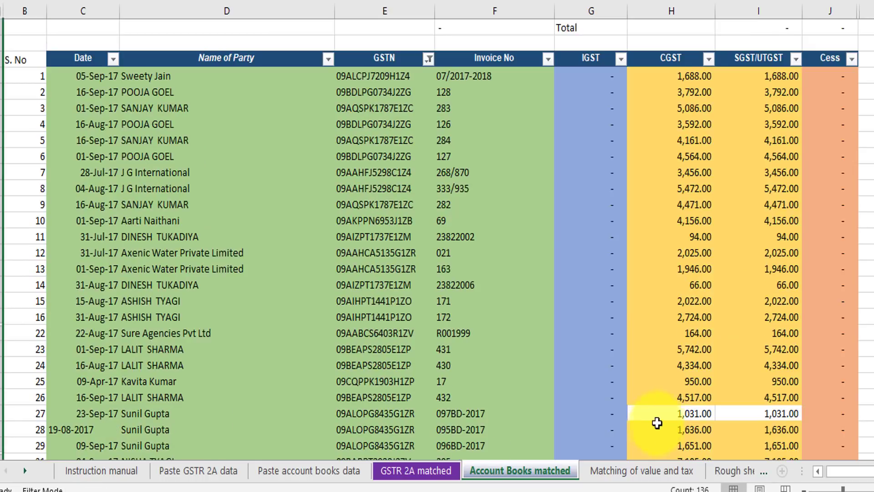
Copy invoice 097BD-2017 from F27 and filter GSTR 2A matched's Invoice number column to it.
{"action": "left_click", "coordinate": [450, 415]}
{"action": "key", "text": "ctrl+c"}
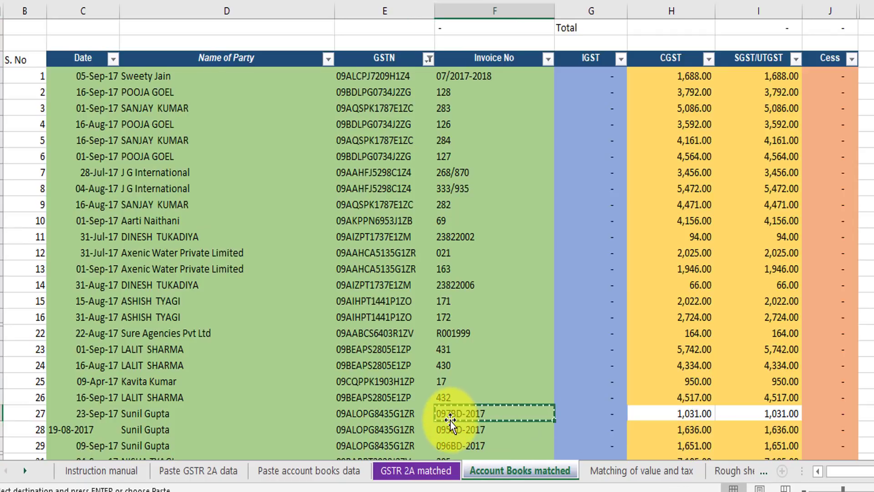
{"action": "left_click", "coordinate": [420, 473]}
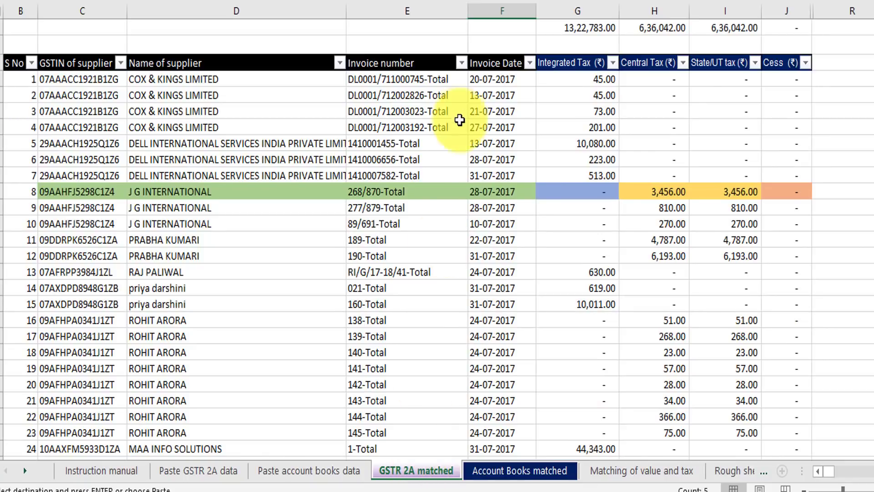
{"action": "left_click", "coordinate": [461, 63]}
{"action": "left_click", "coordinate": [384, 200]}
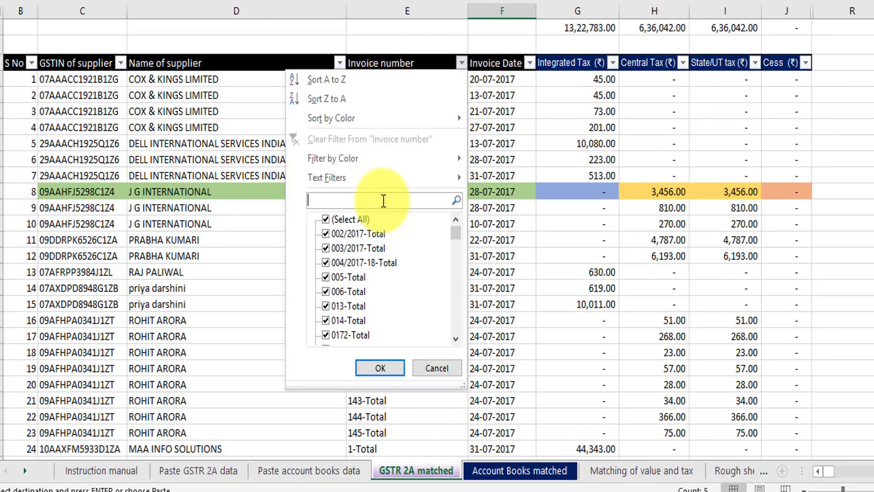
{"action": "type", "text": "09780-2017"}
{"action": "left_click", "coordinate": [380, 368]}
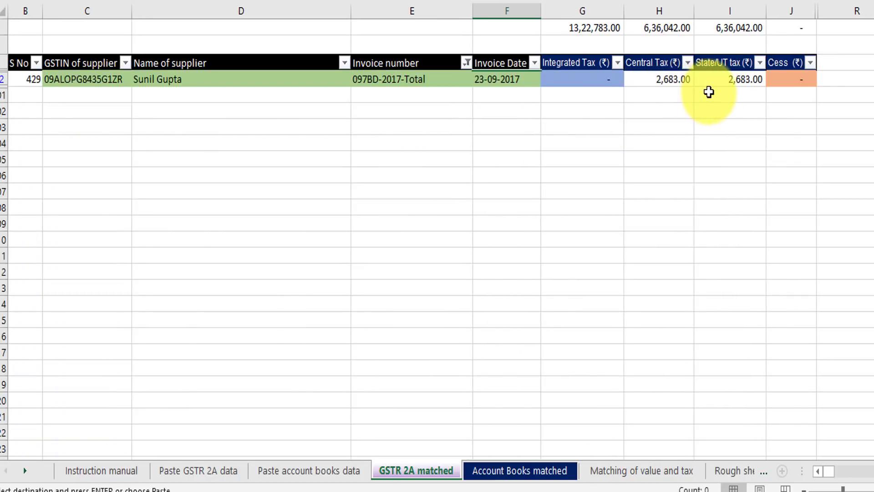
{"action": "left_click", "coordinate": [493, 471]}
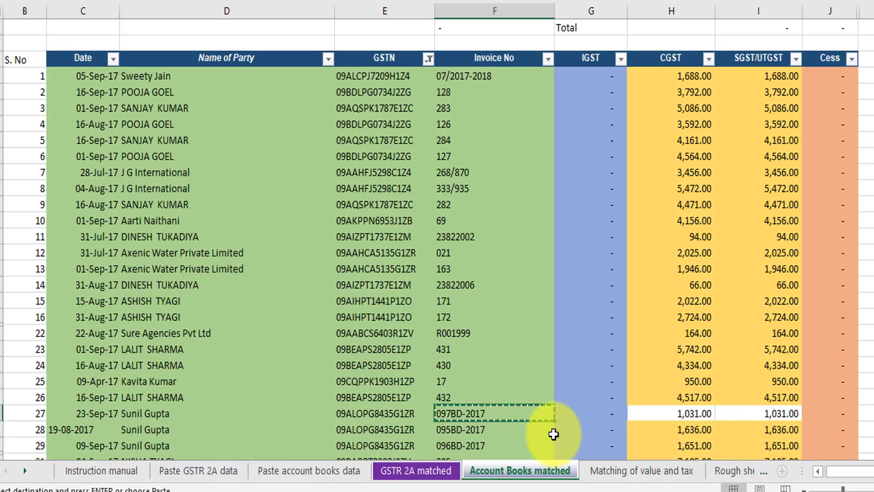
On Paste account books data, enter 2683 in G27 and H27 for invoice 097BD-2017.
{"action": "left_click", "coordinate": [313, 476]}
{"action": "left_click", "coordinate": [75, 414]}
{"action": "scroll", "coordinate": [76, 419], "scroll_direction": "down", "scroll_amount": 2}
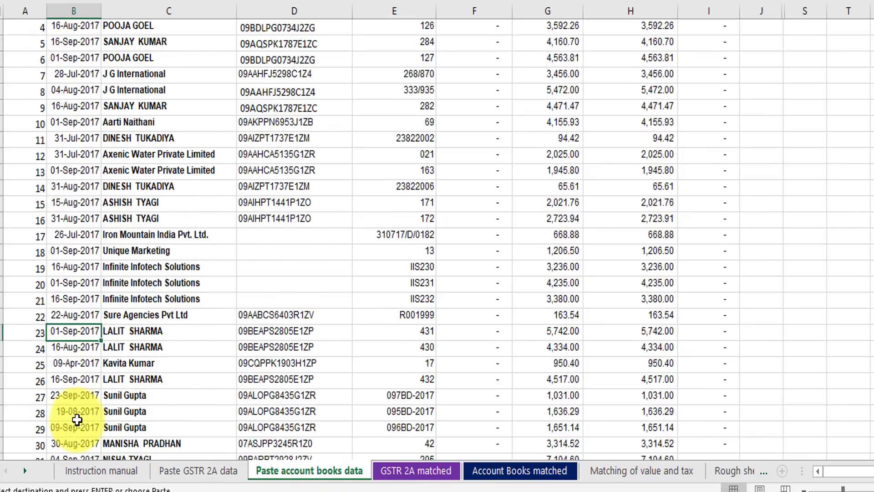
{"action": "scroll", "coordinate": [77, 419], "scroll_direction": "down", "scroll_amount": 1}
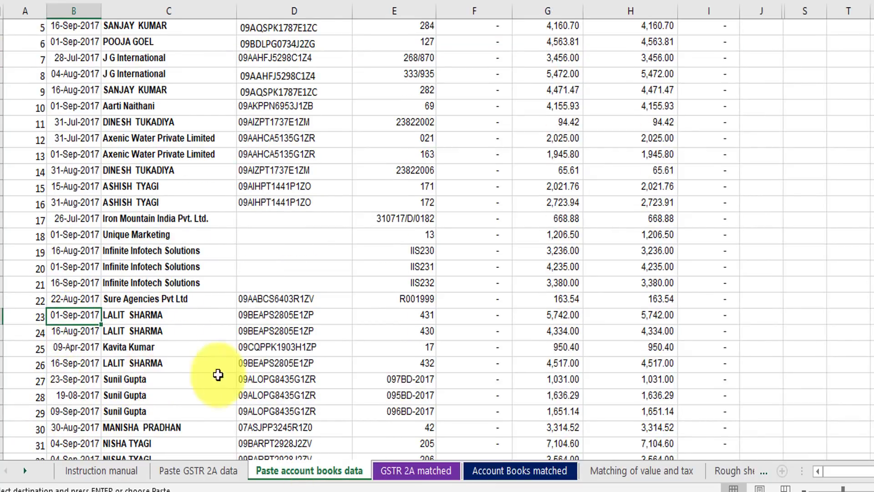
{"action": "left_click", "coordinate": [553, 381]}
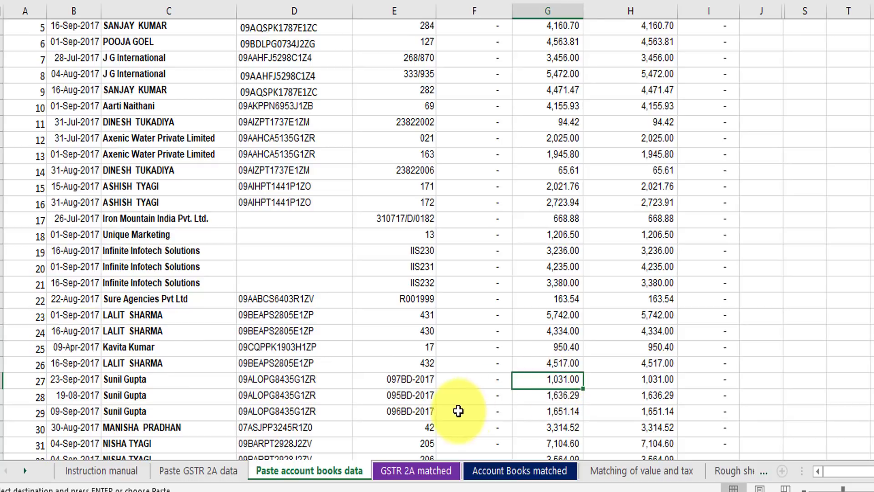
{"action": "type", "text": "2683"}
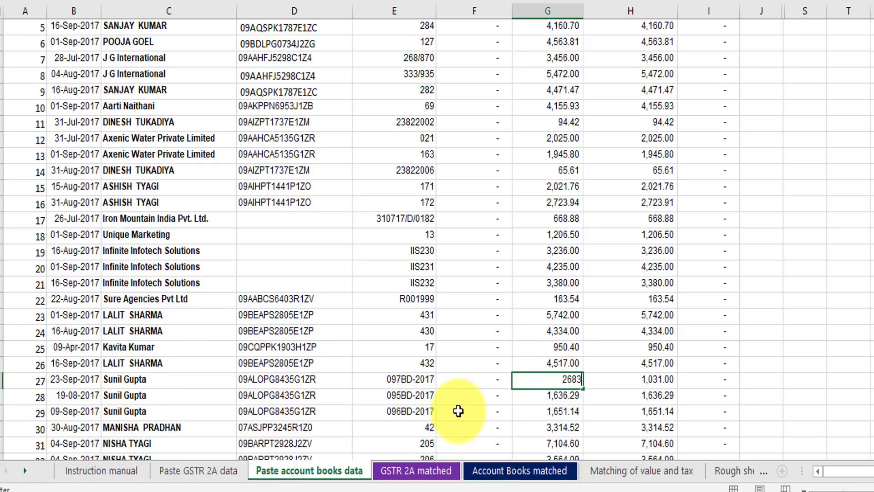
{"action": "key", "text": "Return"}
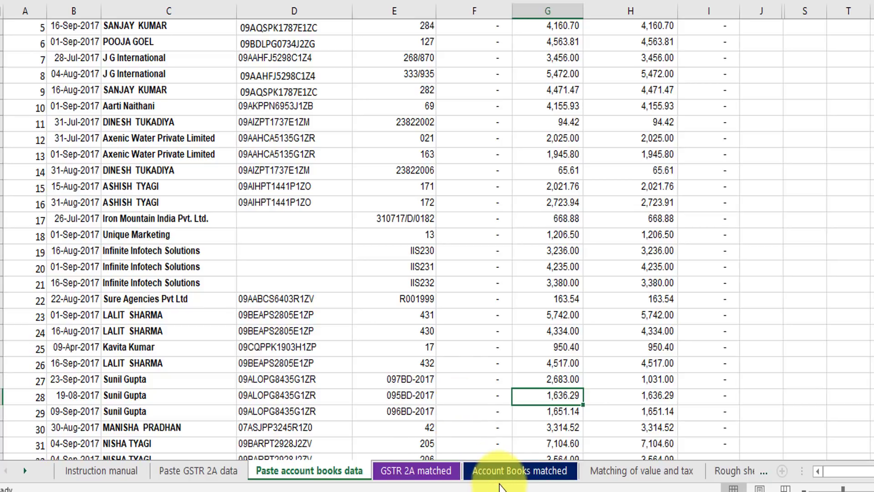
{"action": "left_click", "coordinate": [555, 378]}
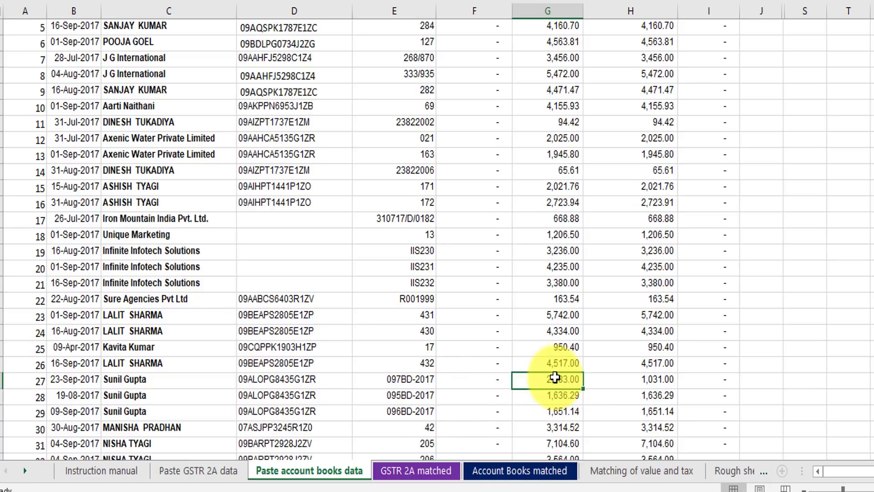
{"action": "left_click", "coordinate": [610, 375]}
{"action": "type", "text": "2683"}
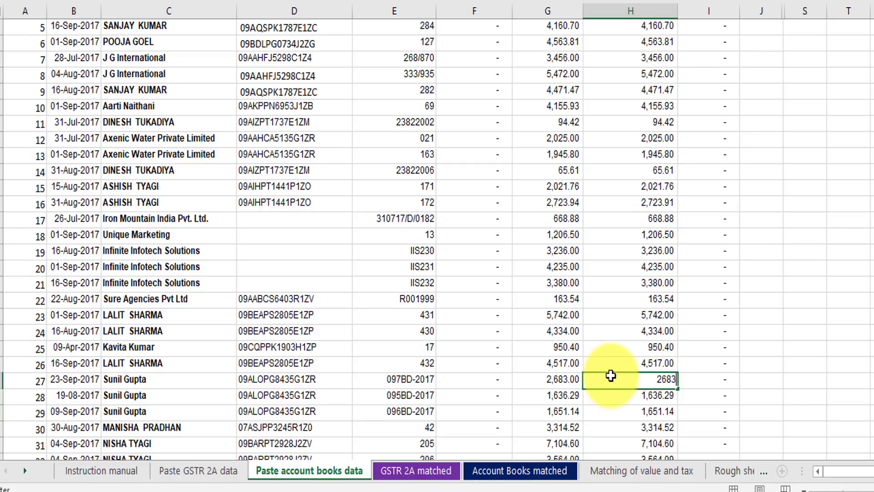
{"action": "key", "text": "Return"}
Check the effect on Account Books matched, revisit the books data, and return.
{"action": "left_click", "coordinate": [503, 471]}
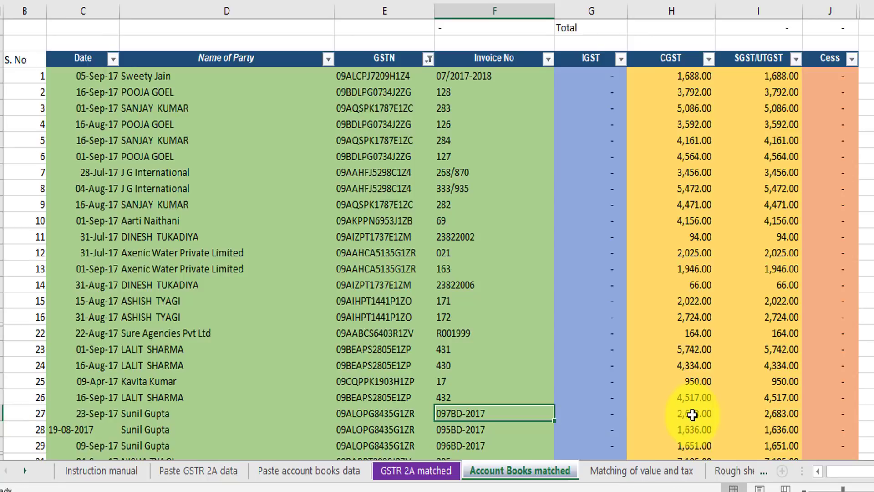
{"action": "key", "text": "ctrl+Page_Up"}
{"action": "key", "text": "ctrl+Page_Up"}
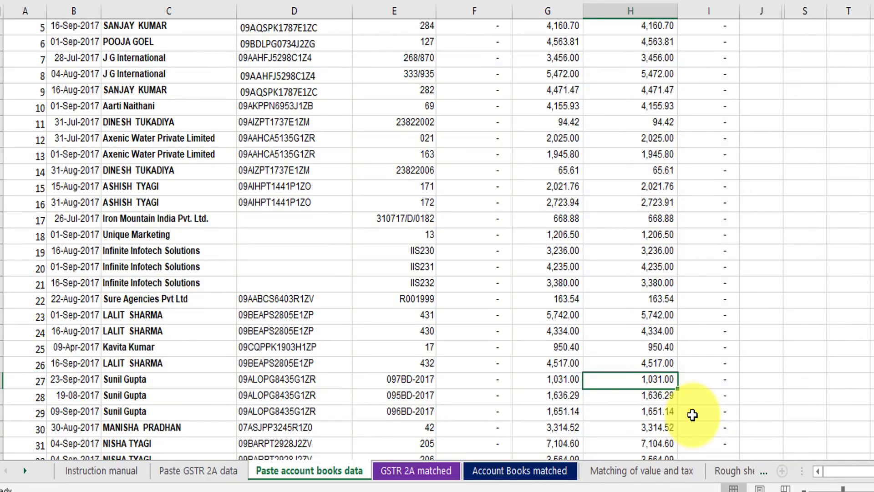
{"action": "left_click", "coordinate": [552, 471]}
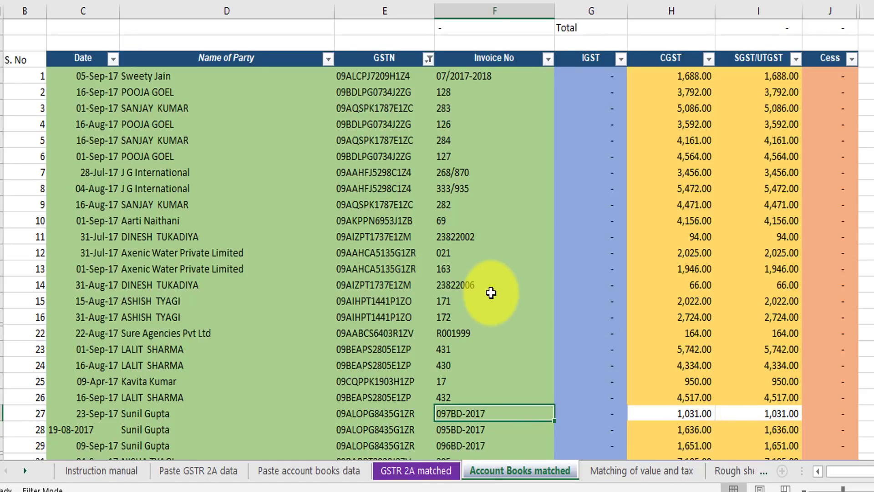
Scroll the green-filtered table, then reset the GSTN filter to Select All.
{"action": "scroll", "coordinate": [491, 292], "scroll_direction": "down", "scroll_amount": 3}
{"action": "scroll", "coordinate": [491, 292], "scroll_direction": "down", "scroll_amount": 1}
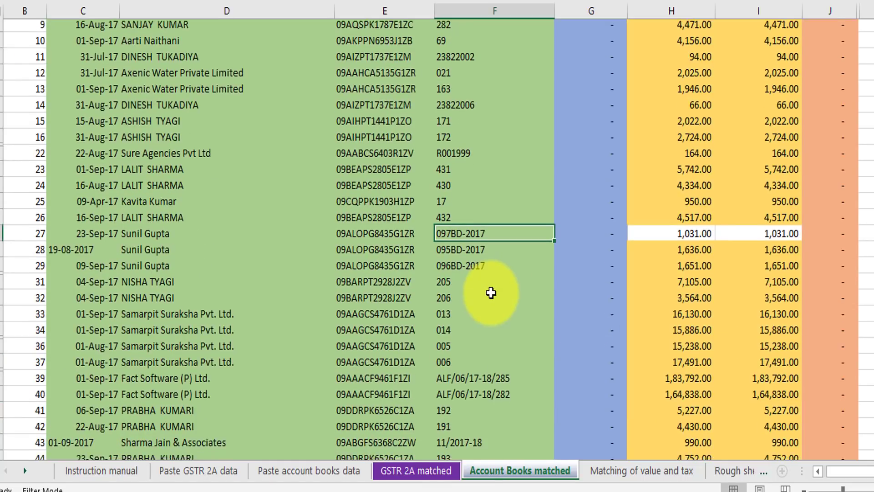
{"action": "scroll", "coordinate": [491, 292], "scroll_direction": "down", "scroll_amount": 3}
{"action": "scroll", "coordinate": [491, 292], "scroll_direction": "down", "scroll_amount": 4}
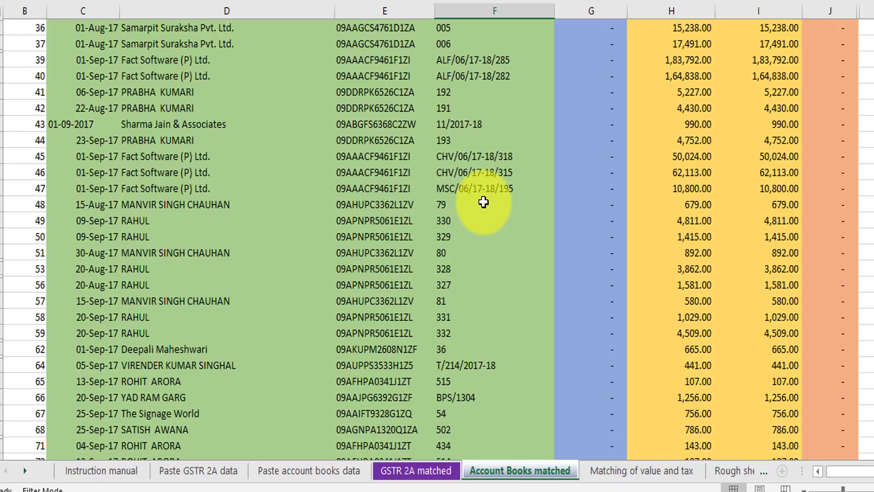
{"action": "scroll", "coordinate": [581, 342], "scroll_direction": "down", "scroll_amount": 3}
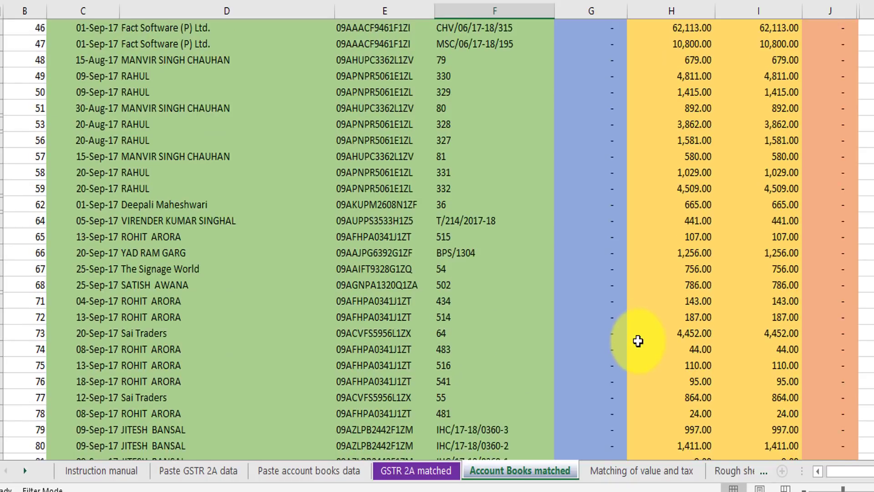
{"action": "scroll", "coordinate": [610, 342], "scroll_direction": "down", "scroll_amount": 4}
{"action": "scroll", "coordinate": [638, 340], "scroll_direction": "down", "scroll_amount": 5}
{"action": "scroll", "coordinate": [638, 341], "scroll_direction": "down", "scroll_amount": 5}
{"action": "scroll", "coordinate": [638, 340], "scroll_direction": "down", "scroll_amount": 7}
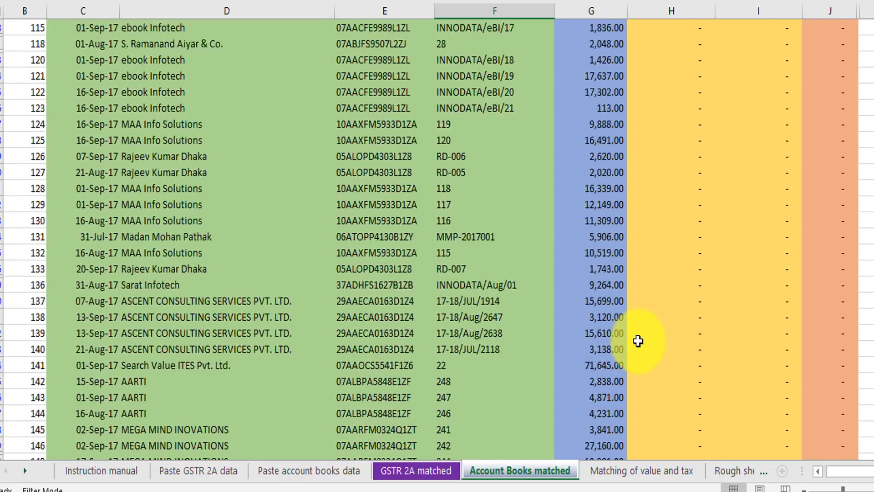
{"action": "scroll", "coordinate": [638, 340], "scroll_direction": "down", "scroll_amount": 5}
{"action": "scroll", "coordinate": [638, 341], "scroll_direction": "down", "scroll_amount": 3}
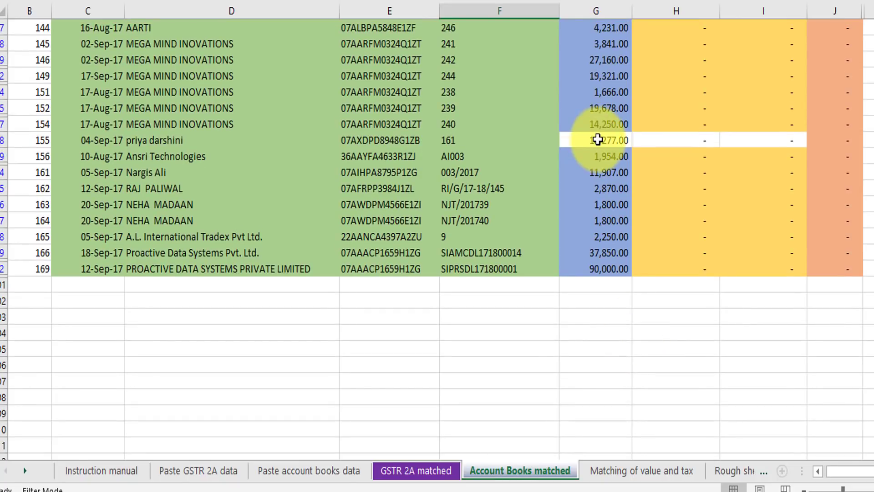
{"action": "scroll", "coordinate": [424, 214], "scroll_direction": "up", "scroll_amount": 7}
{"action": "scroll", "coordinate": [425, 228], "scroll_direction": "up", "scroll_amount": 20}
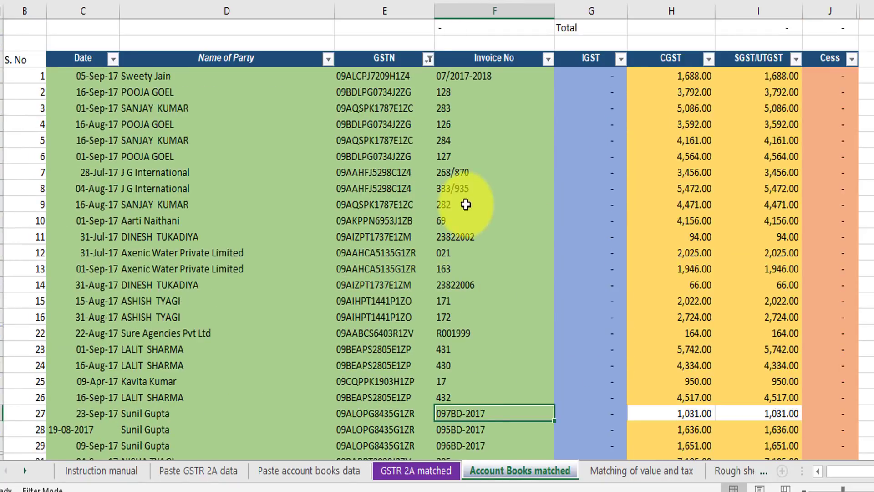
{"action": "left_click", "coordinate": [428, 58]}
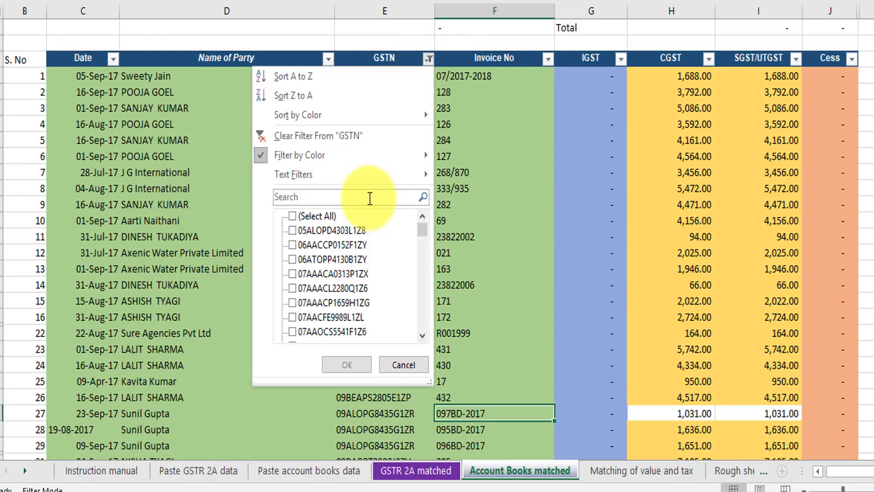
{"action": "left_click", "coordinate": [293, 216]}
{"action": "left_click", "coordinate": [346, 364]}
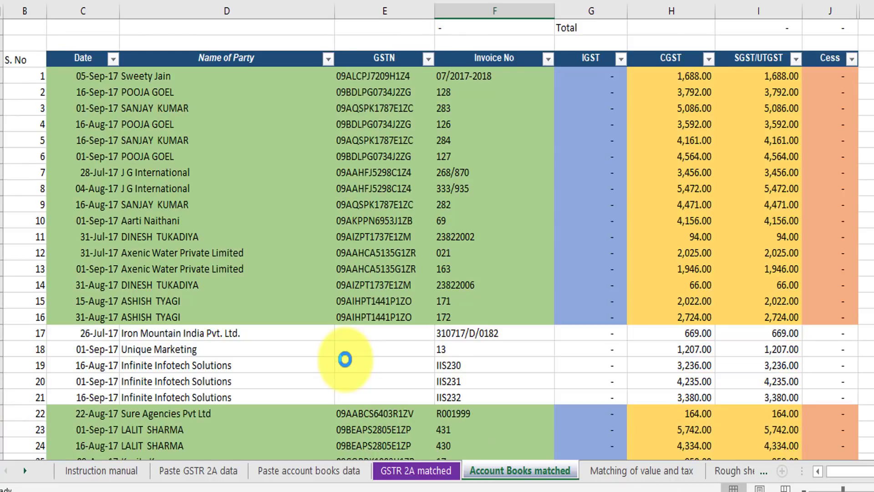
Try editing blank GSTN cell E19, dismiss the protection warning, and reopen the GSTN filter.
{"action": "double_click", "coordinate": [345, 365]}
{"action": "left_click", "coordinate": [449, 282]}
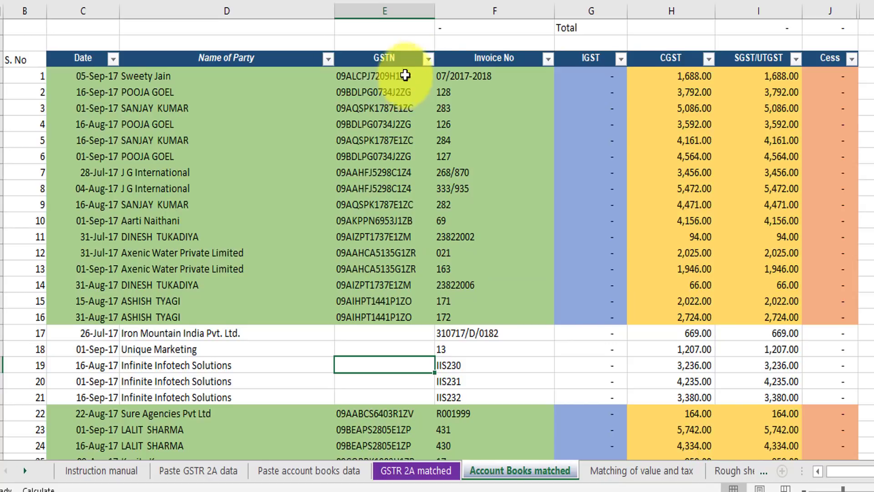
{"action": "left_click", "coordinate": [428, 57]}
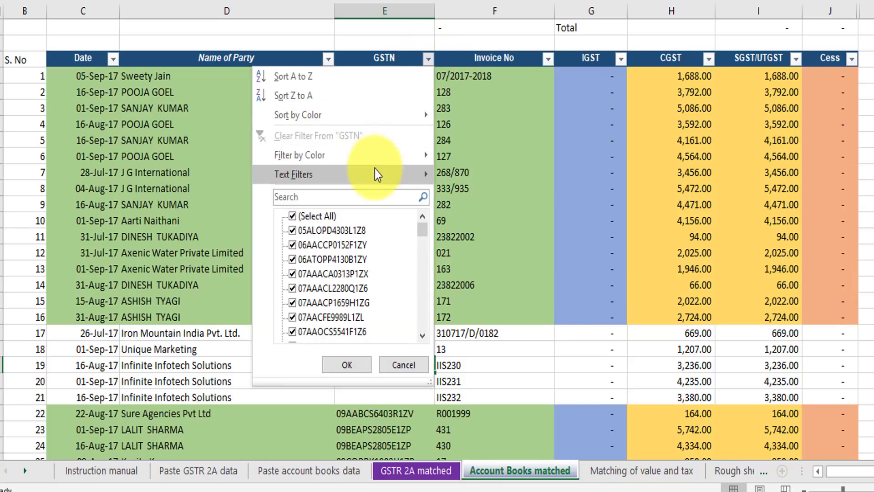
{"action": "mouse_move", "coordinate": [294, 174]}
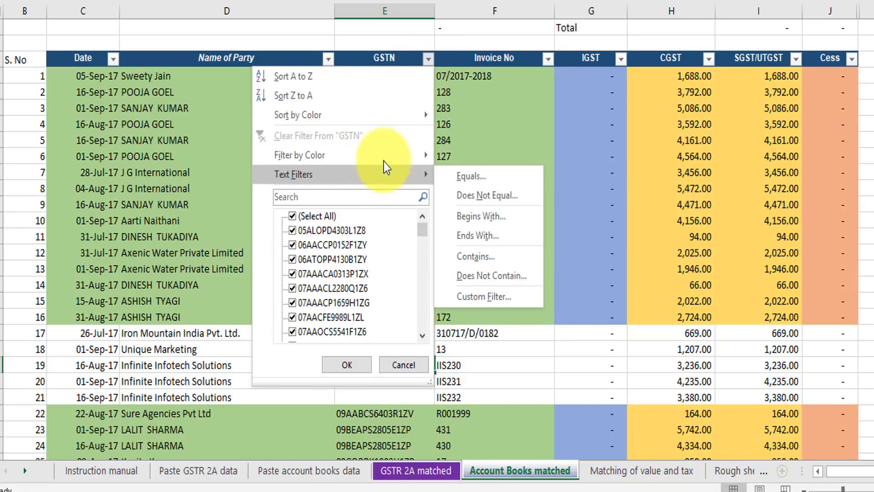
Close the GSTN filter dropdown unchanged and scroll through the Account Books matched rows.
{"action": "left_click", "coordinate": [489, 221]}
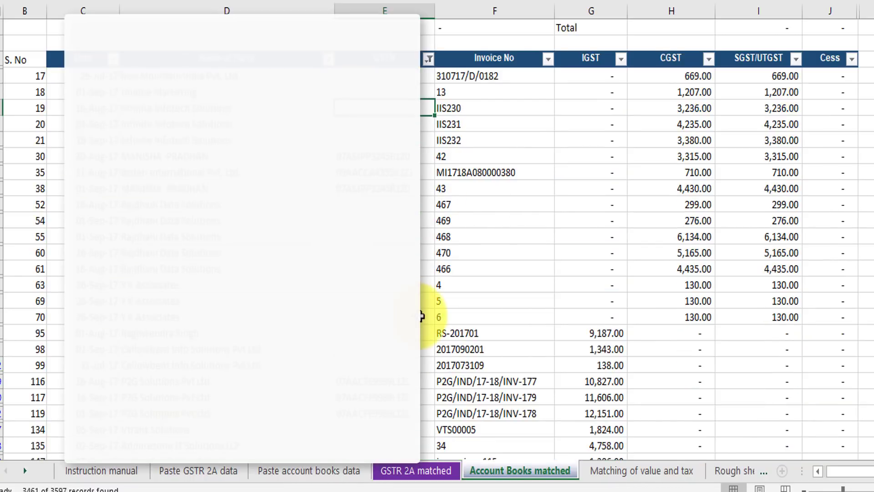
{"action": "scroll", "coordinate": [419, 314], "scroll_direction": "down", "scroll_amount": 2}
{"action": "scroll", "coordinate": [420, 314], "scroll_direction": "up", "scroll_amount": 2}
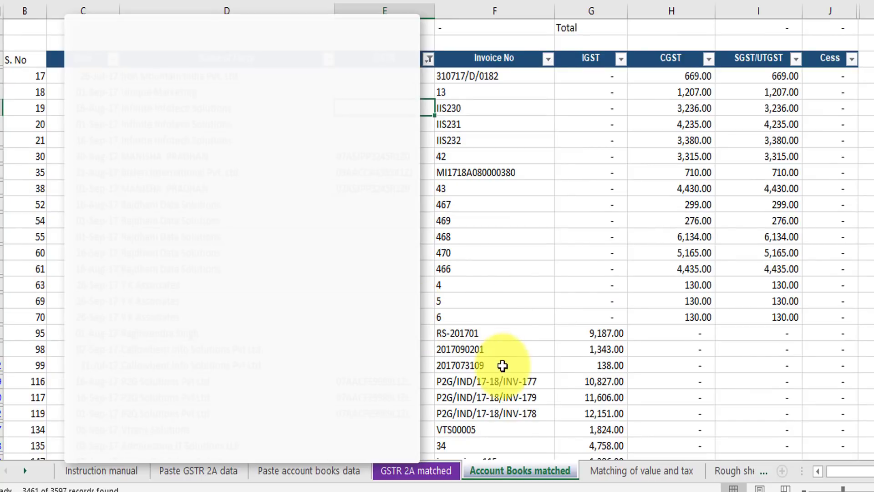
{"action": "scroll", "coordinate": [497, 311], "scroll_direction": "down", "scroll_amount": 3}
{"action": "scroll", "coordinate": [497, 311], "scroll_direction": "down", "scroll_amount": 5}
{"action": "scroll", "coordinate": [497, 310], "scroll_direction": "down", "scroll_amount": 9}
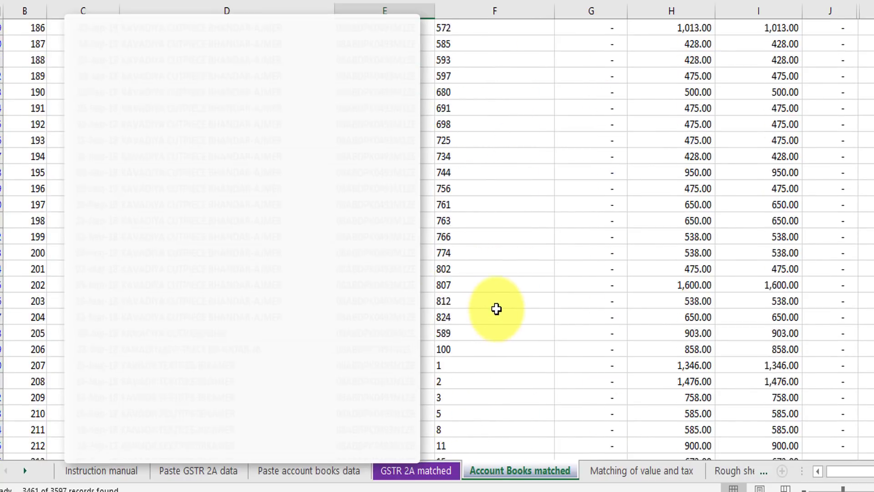
{"action": "scroll", "coordinate": [497, 309], "scroll_direction": "down", "scroll_amount": 8}
{"action": "scroll", "coordinate": [496, 308], "scroll_direction": "down", "scroll_amount": 7}
{"action": "scroll", "coordinate": [496, 306], "scroll_direction": "down", "scroll_amount": 8}
{"action": "scroll", "coordinate": [496, 306], "scroll_direction": "down", "scroll_amount": 8}
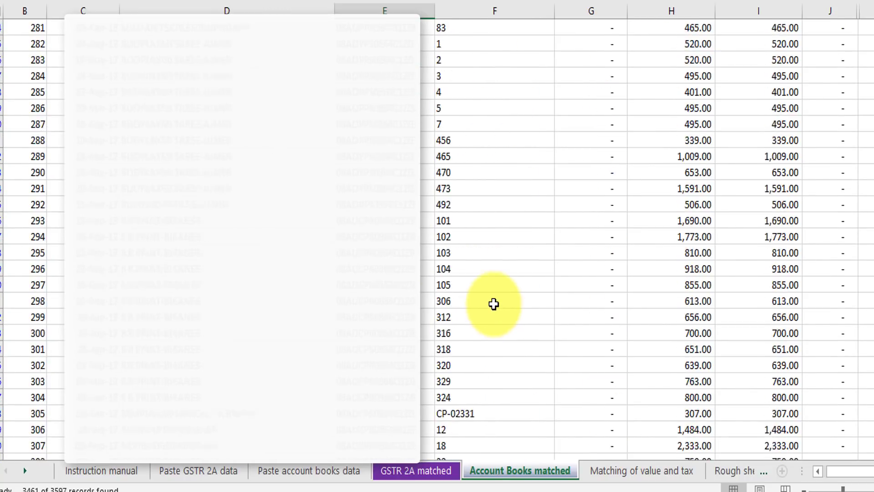
{"action": "scroll", "coordinate": [495, 304], "scroll_direction": "down", "scroll_amount": 8}
{"action": "scroll", "coordinate": [494, 305], "scroll_direction": "down", "scroll_amount": 7}
{"action": "scroll", "coordinate": [492, 300], "scroll_direction": "down", "scroll_amount": 6}
{"action": "scroll", "coordinate": [492, 299], "scroll_direction": "down", "scroll_amount": 4}
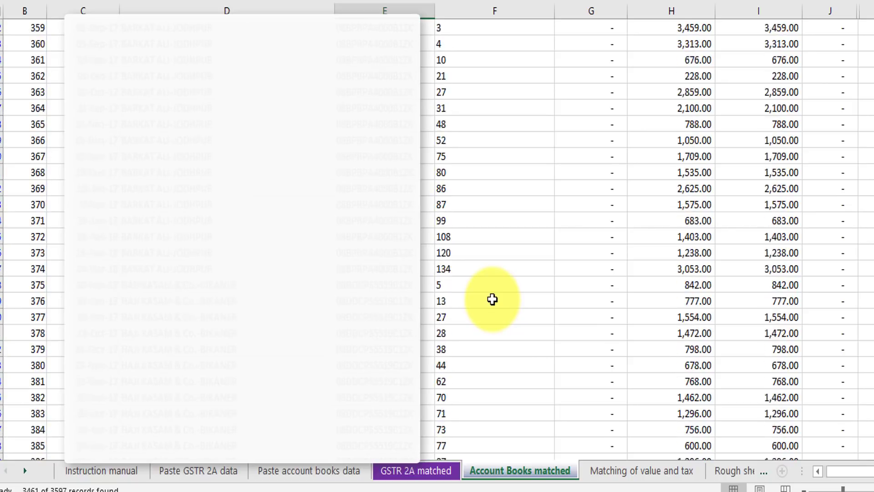
{"action": "scroll", "coordinate": [493, 299], "scroll_direction": "down", "scroll_amount": 7}
{"action": "scroll", "coordinate": [493, 300], "scroll_direction": "up", "scroll_amount": 14}
{"action": "scroll", "coordinate": [496, 312], "scroll_direction": "up", "scroll_amount": 20}
{"action": "scroll", "coordinate": [501, 332], "scroll_direction": "up", "scroll_amount": 7}
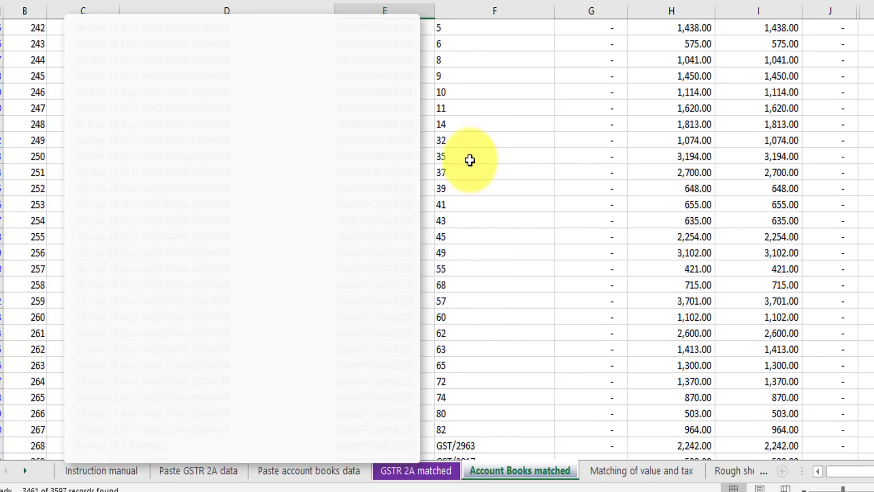
{"action": "scroll", "coordinate": [470, 162], "scroll_direction": "up", "scroll_amount": 15}
{"action": "scroll", "coordinate": [470, 160], "scroll_direction": "up", "scroll_amount": 15}
{"action": "scroll", "coordinate": [260, 189], "scroll_direction": "down", "scroll_amount": 3}
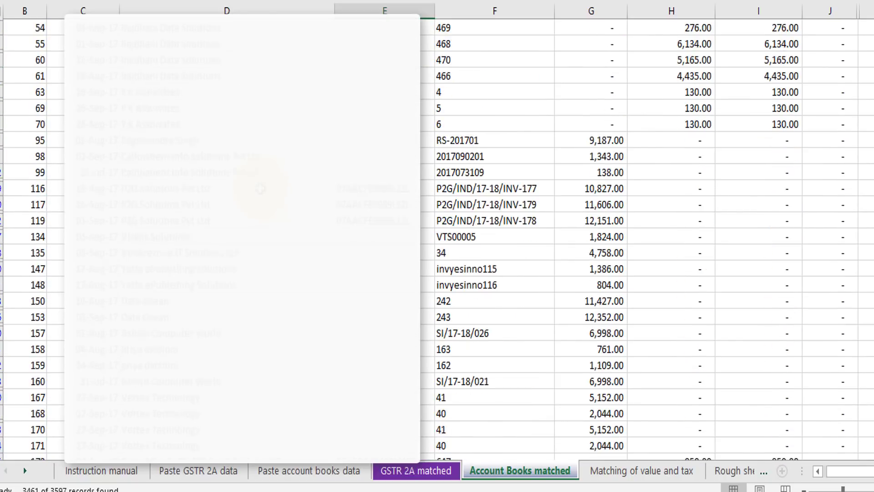
{"action": "scroll", "coordinate": [260, 187], "scroll_direction": "down", "scroll_amount": 9}
{"action": "scroll", "coordinate": [259, 184], "scroll_direction": "down", "scroll_amount": 2}
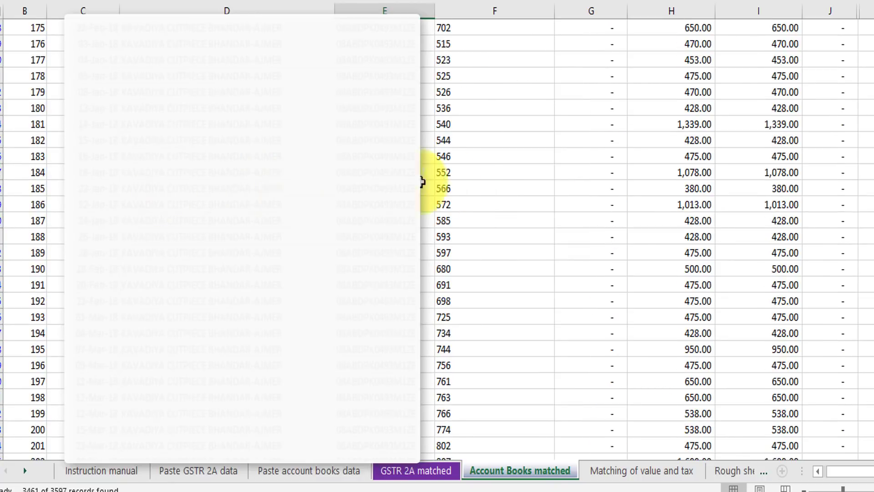
{"action": "scroll", "coordinate": [448, 142], "scroll_direction": "up", "scroll_amount": 4}
{"action": "scroll", "coordinate": [448, 142], "scroll_direction": "up", "scroll_amount": 10}
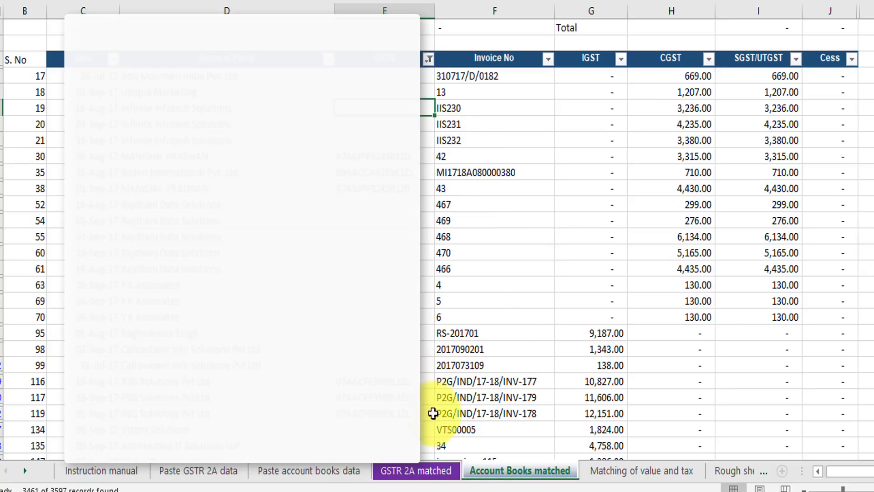
On GSTR 2A matched, show all invoice numbers, then filter supplier names to No Fill rows.
{"action": "left_click", "coordinate": [425, 474]}
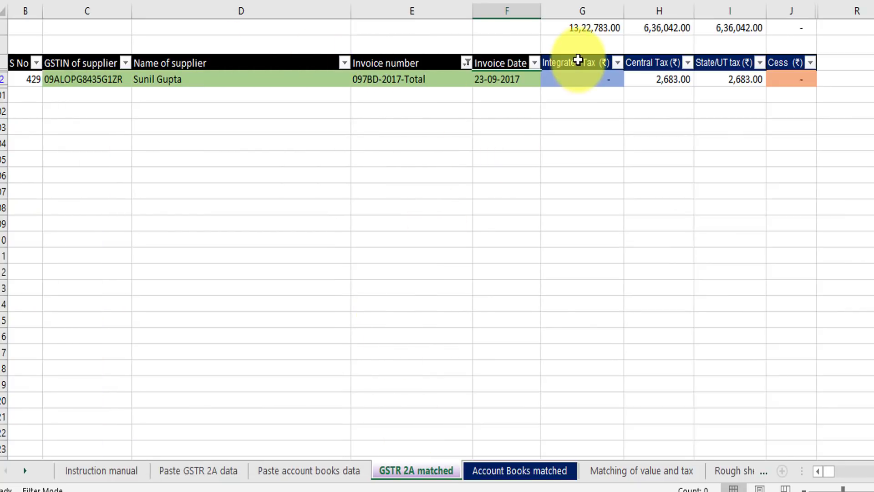
{"action": "left_click", "coordinate": [466, 62]}
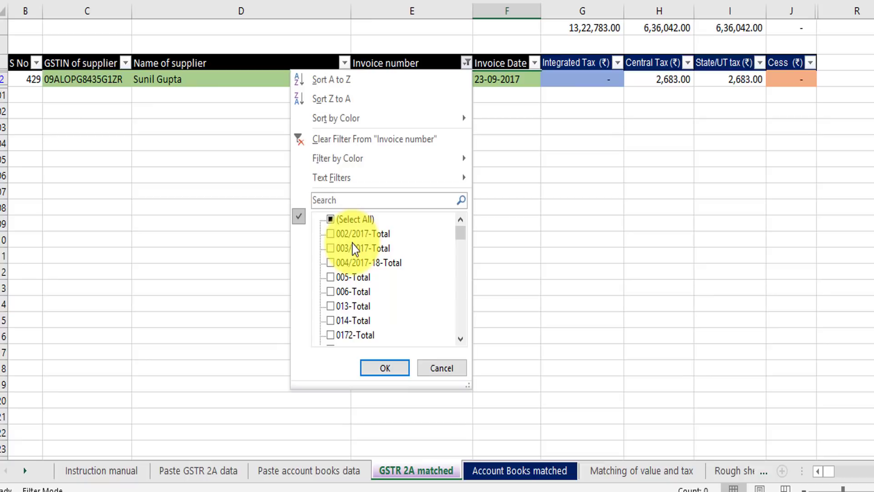
{"action": "left_click", "coordinate": [352, 219]}
{"action": "left_click", "coordinate": [387, 363]}
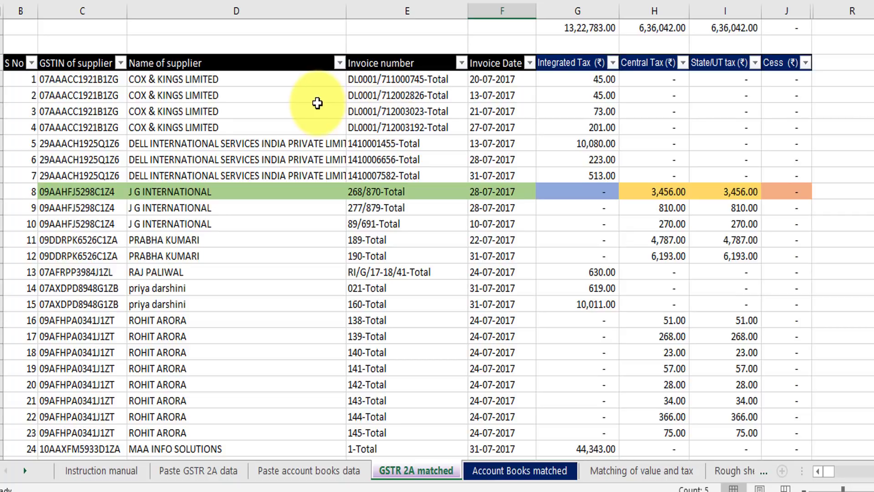
{"action": "left_click", "coordinate": [339, 63]}
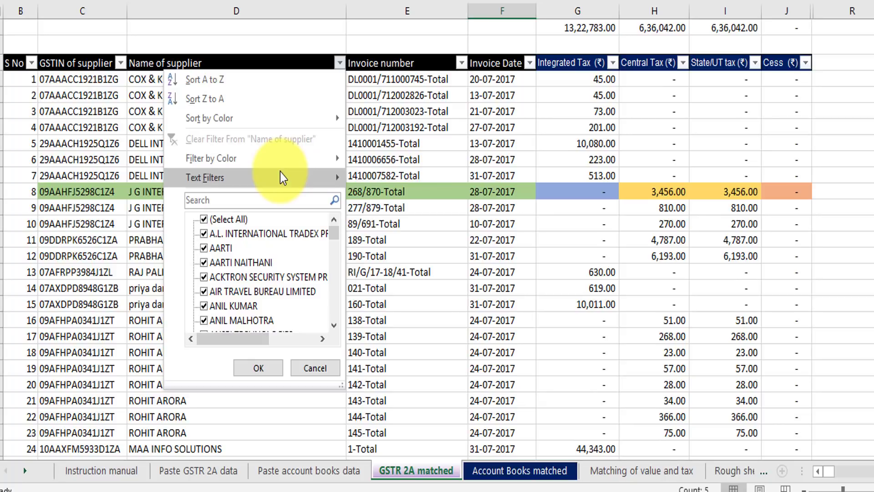
{"action": "mouse_move", "coordinate": [211, 158]}
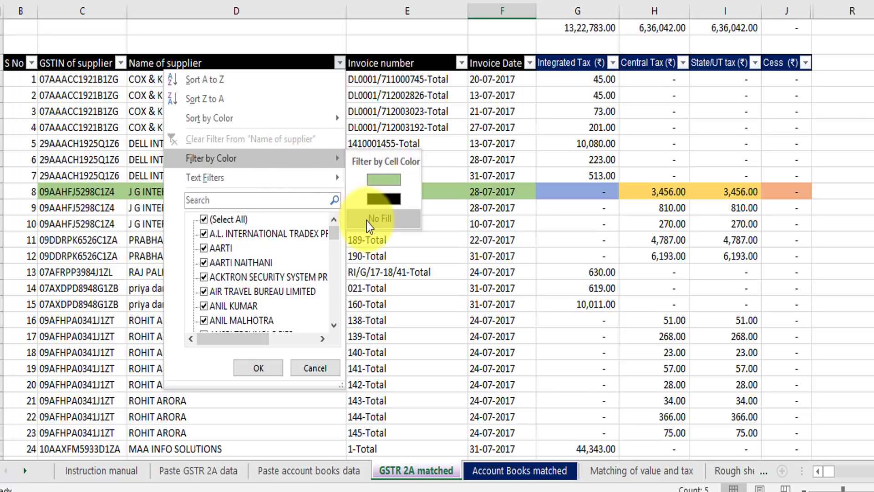
{"action": "left_click", "coordinate": [367, 222]}
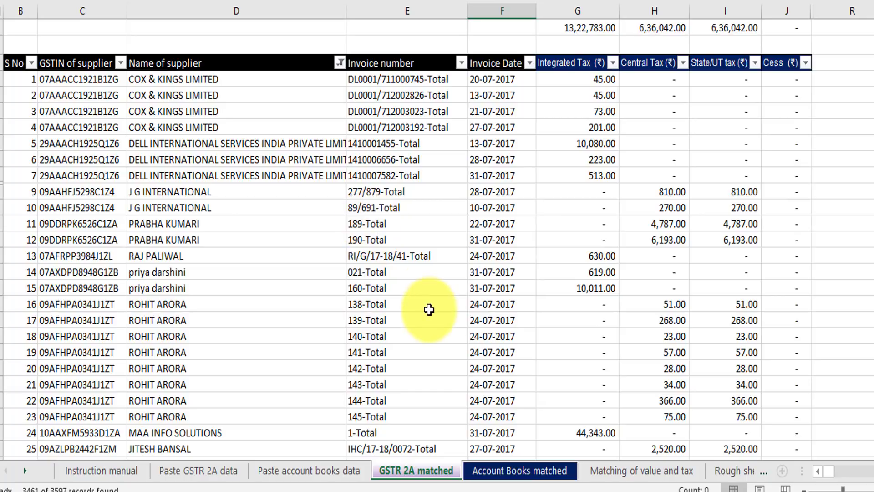
{"action": "scroll", "coordinate": [367, 287], "scroll_direction": "down", "scroll_amount": 1}
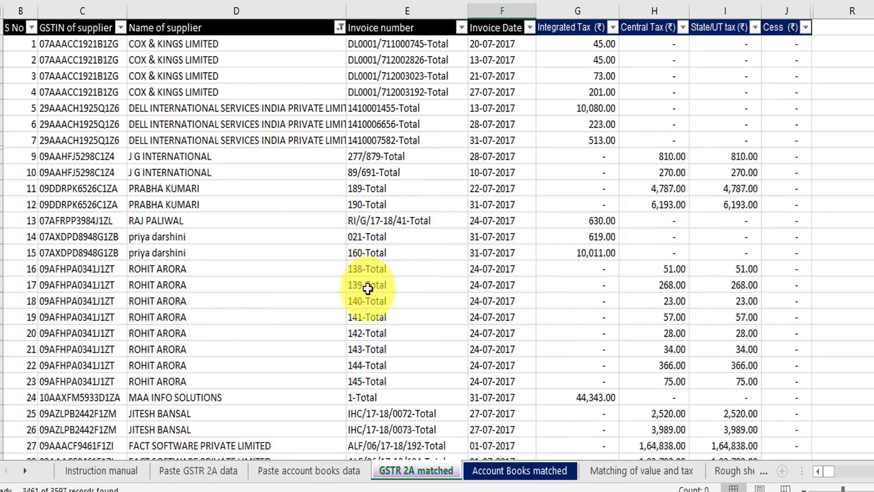
{"action": "scroll", "coordinate": [367, 288], "scroll_direction": "down", "scroll_amount": 9}
{"action": "scroll", "coordinate": [367, 288], "scroll_direction": "down", "scroll_amount": 6}
{"action": "scroll", "coordinate": [367, 288], "scroll_direction": "down", "scroll_amount": 6}
{"action": "scroll", "coordinate": [367, 286], "scroll_direction": "down", "scroll_amount": 8}
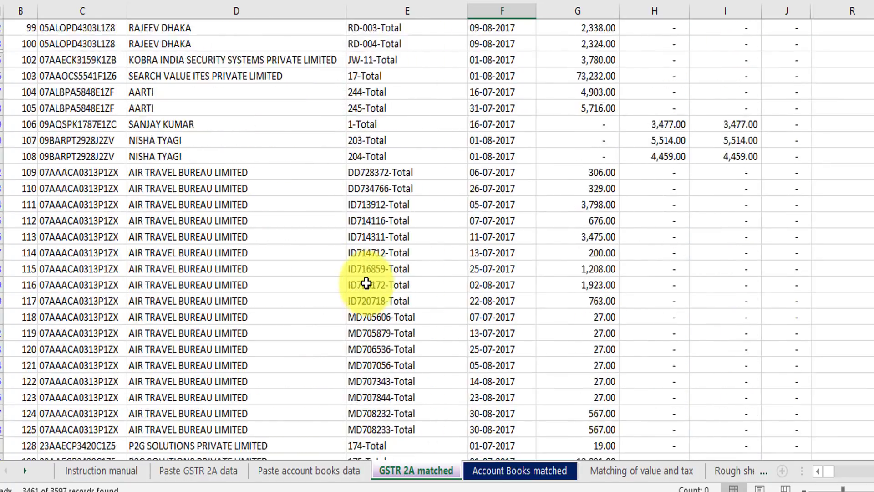
{"action": "scroll", "coordinate": [366, 283], "scroll_direction": "down", "scroll_amount": 8}
{"action": "scroll", "coordinate": [366, 283], "scroll_direction": "down", "scroll_amount": 3}
{"action": "scroll", "coordinate": [366, 283], "scroll_direction": "down", "scroll_amount": 3}
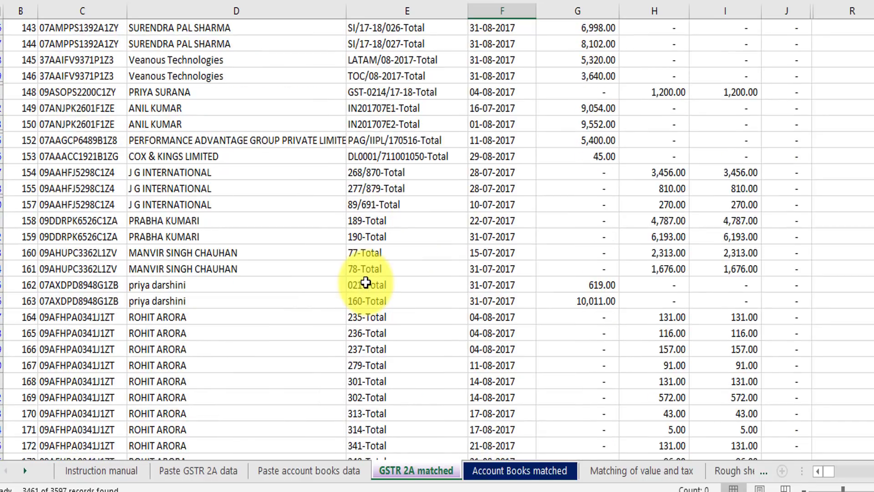
{"action": "scroll", "coordinate": [366, 283], "scroll_direction": "down", "scroll_amount": 3}
{"action": "scroll", "coordinate": [366, 283], "scroll_direction": "down", "scroll_amount": 1}
{"action": "scroll", "coordinate": [366, 283], "scroll_direction": "down", "scroll_amount": 1}
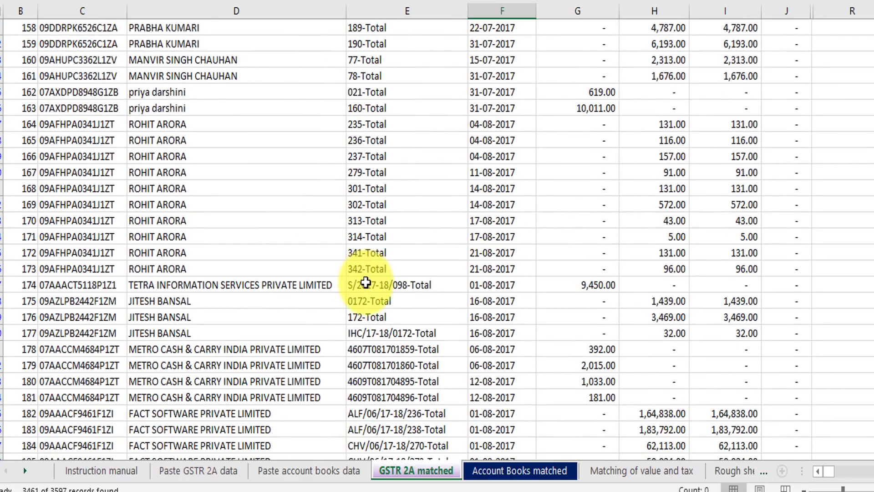
{"action": "scroll", "coordinate": [387, 338], "scroll_direction": "down", "scroll_amount": 9}
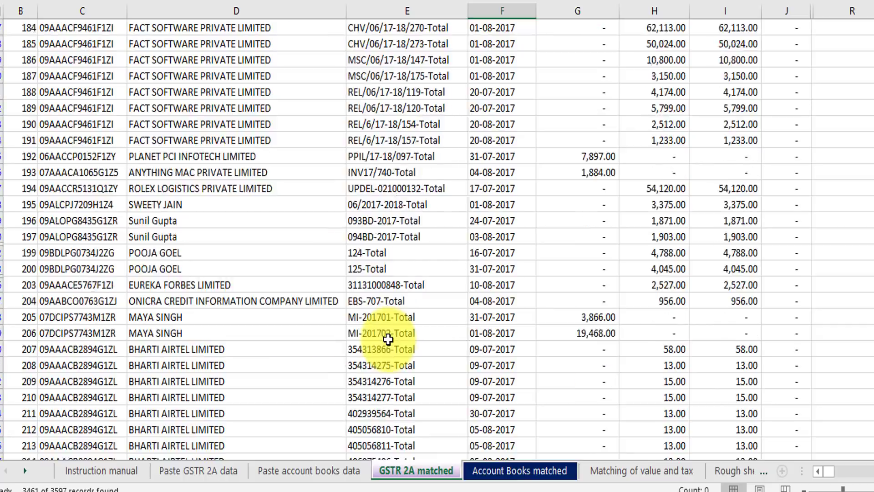
{"action": "scroll", "coordinate": [388, 338], "scroll_direction": "down", "scroll_amount": 4}
{"action": "scroll", "coordinate": [388, 339], "scroll_direction": "down", "scroll_amount": 4}
{"action": "scroll", "coordinate": [388, 339], "scroll_direction": "down", "scroll_amount": 3}
{"action": "scroll", "coordinate": [388, 338], "scroll_direction": "down", "scroll_amount": 4}
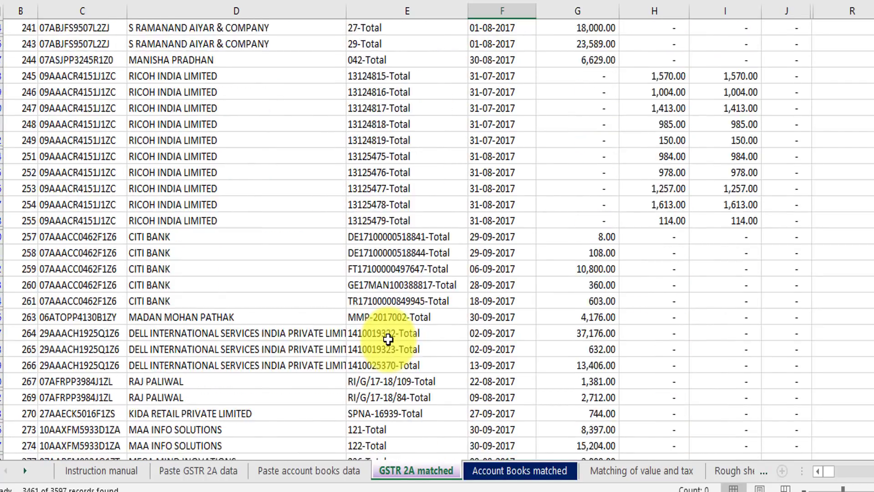
{"action": "scroll", "coordinate": [388, 338], "scroll_direction": "down", "scroll_amount": 6}
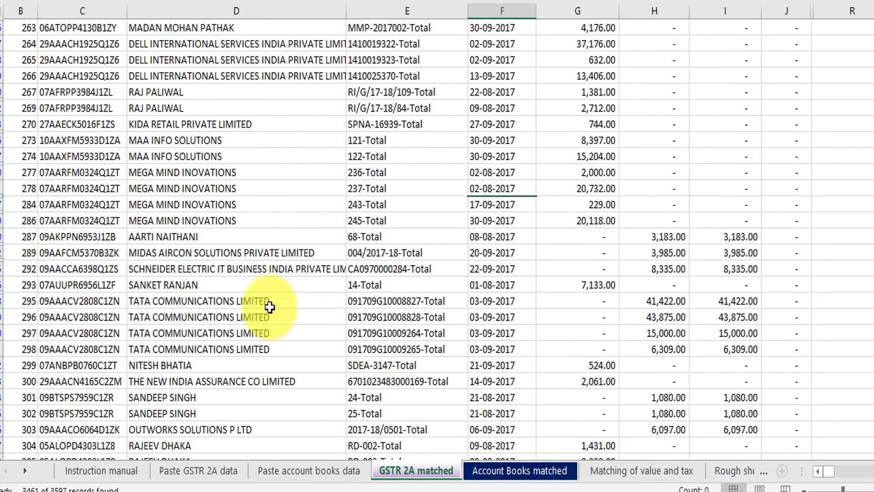
{"action": "left_click", "coordinate": [487, 475]}
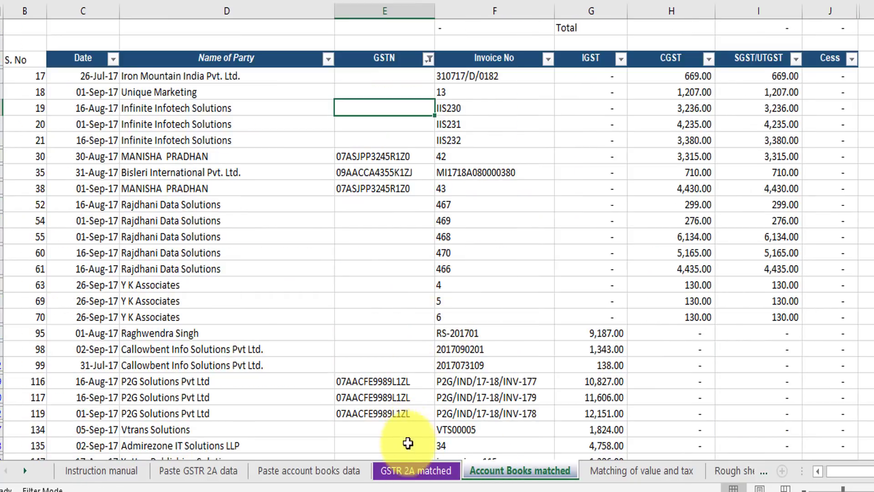
{"action": "left_click", "coordinate": [409, 470]}
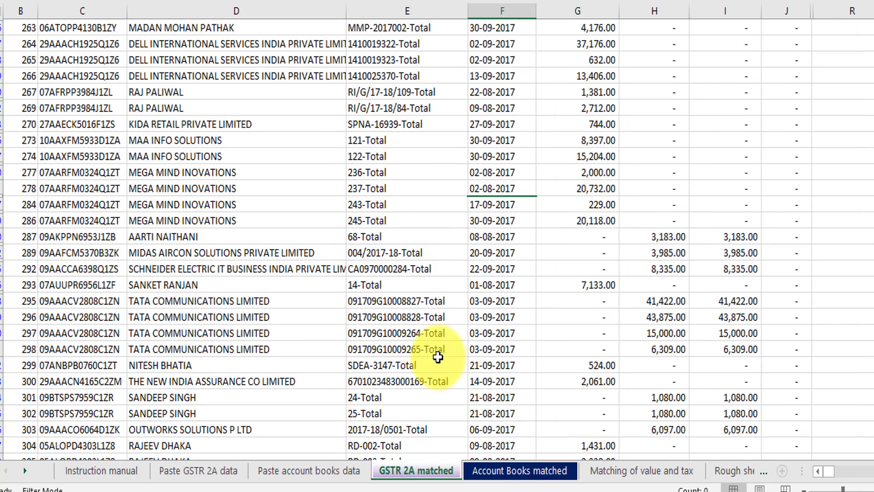
{"action": "scroll", "coordinate": [437, 357], "scroll_direction": "down", "scroll_amount": 7}
{"action": "scroll", "coordinate": [438, 357], "scroll_direction": "down", "scroll_amount": 8}
{"action": "scroll", "coordinate": [437, 357], "scroll_direction": "down", "scroll_amount": 8}
{"action": "scroll", "coordinate": [438, 355], "scroll_direction": "down", "scroll_amount": 6}
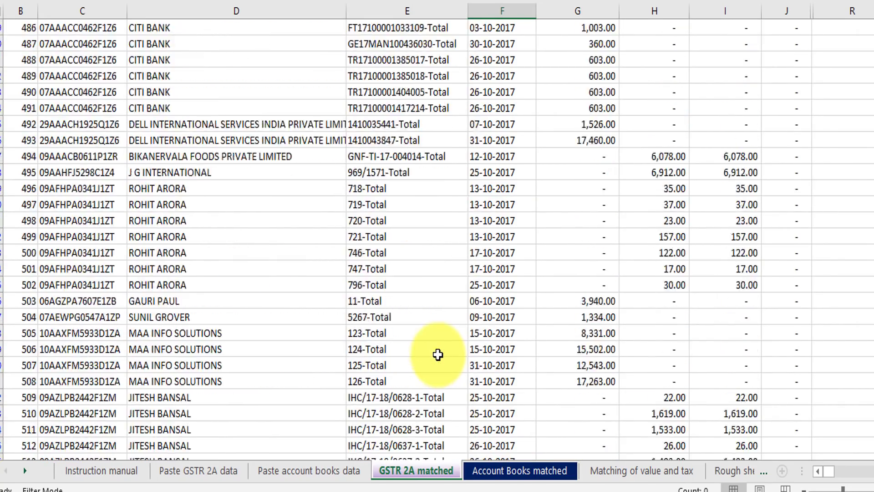
{"action": "scroll", "coordinate": [438, 354], "scroll_direction": "down", "scroll_amount": 10}
{"action": "scroll", "coordinate": [438, 355], "scroll_direction": "down", "scroll_amount": 10}
{"action": "scroll", "coordinate": [437, 353], "scroll_direction": "down", "scroll_amount": 1}
{"action": "scroll", "coordinate": [437, 350], "scroll_direction": "down", "scroll_amount": 9}
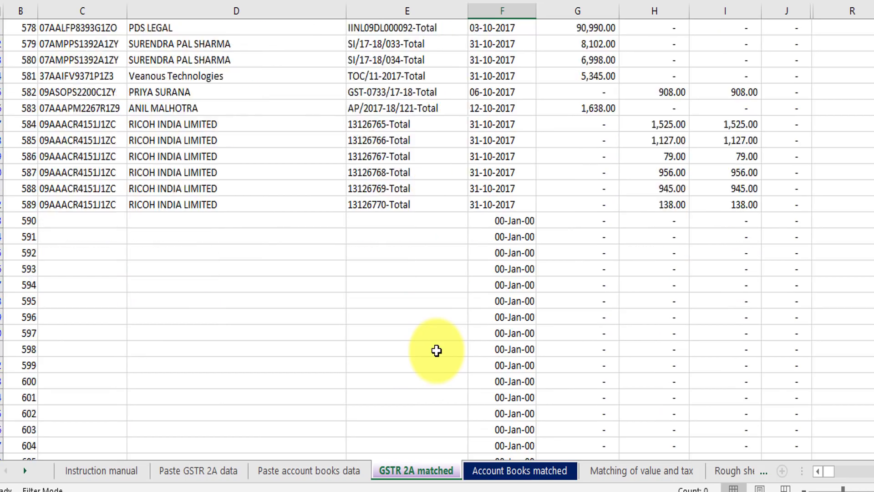
{"action": "scroll", "coordinate": [437, 351], "scroll_direction": "down", "scroll_amount": 7}
{"action": "scroll", "coordinate": [437, 351], "scroll_direction": "up", "scroll_amount": 4}
{"action": "scroll", "coordinate": [434, 314], "scroll_direction": "up", "scroll_amount": 7}
{"action": "scroll", "coordinate": [431, 276], "scroll_direction": "up", "scroll_amount": 3}
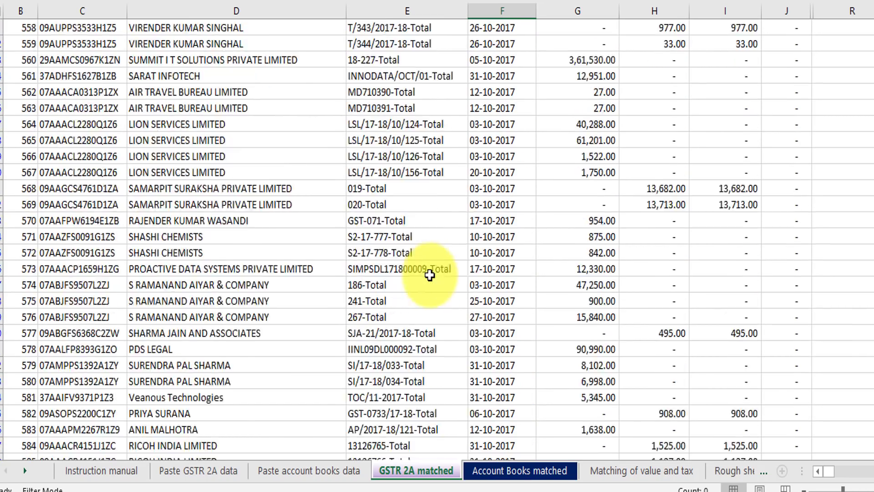
{"action": "scroll", "coordinate": [428, 237], "scroll_direction": "up", "scroll_amount": 6}
{"action": "scroll", "coordinate": [426, 204], "scroll_direction": "up", "scroll_amount": 5}
{"action": "scroll", "coordinate": [426, 204], "scroll_direction": "up", "scroll_amount": 10}
{"action": "scroll", "coordinate": [426, 204], "scroll_direction": "up", "scroll_amount": 10}
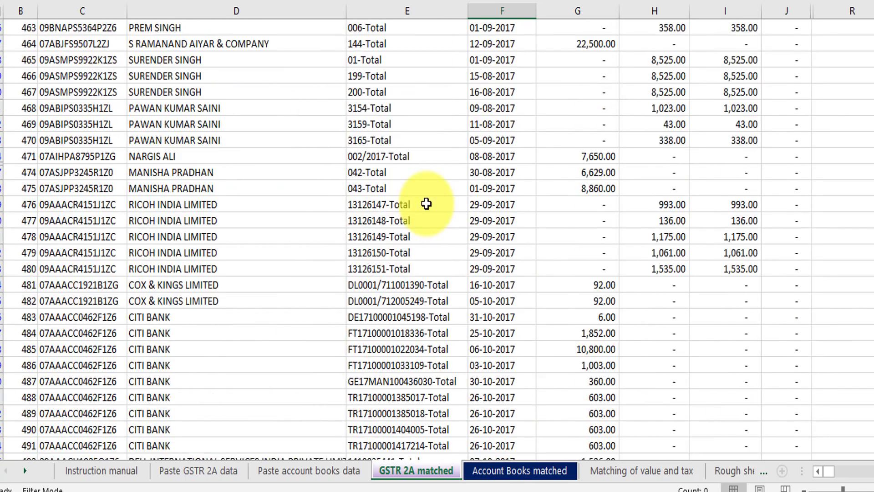
{"action": "scroll", "coordinate": [453, 136], "scroll_direction": "up", "scroll_amount": 10}
{"action": "scroll", "coordinate": [453, 182], "scroll_direction": "up", "scroll_amount": 10}
{"action": "scroll", "coordinate": [460, 203], "scroll_direction": "up", "scroll_amount": 6}
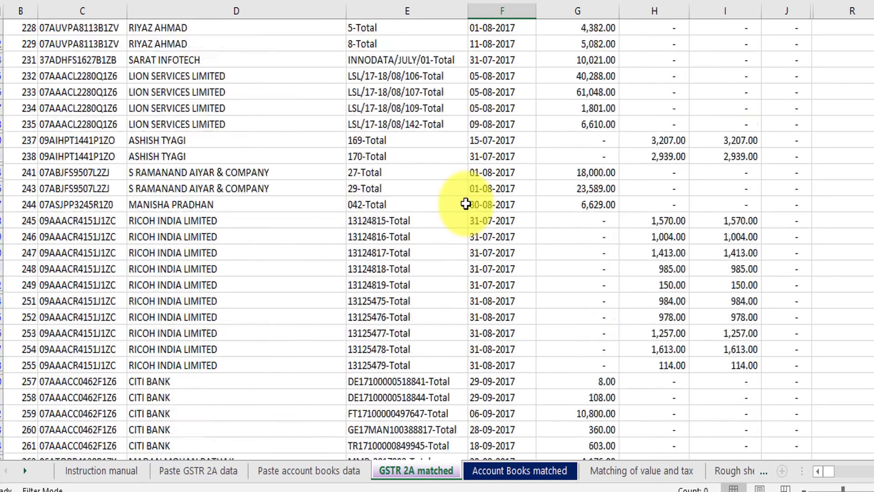
{"action": "scroll", "coordinate": [466, 203], "scroll_direction": "up", "scroll_amount": 10}
{"action": "scroll", "coordinate": [465, 204], "scroll_direction": "up", "scroll_amount": 10}
{"action": "scroll", "coordinate": [465, 204], "scroll_direction": "up", "scroll_amount": 8}
{"action": "scroll", "coordinate": [465, 203], "scroll_direction": "up", "scroll_amount": 6}
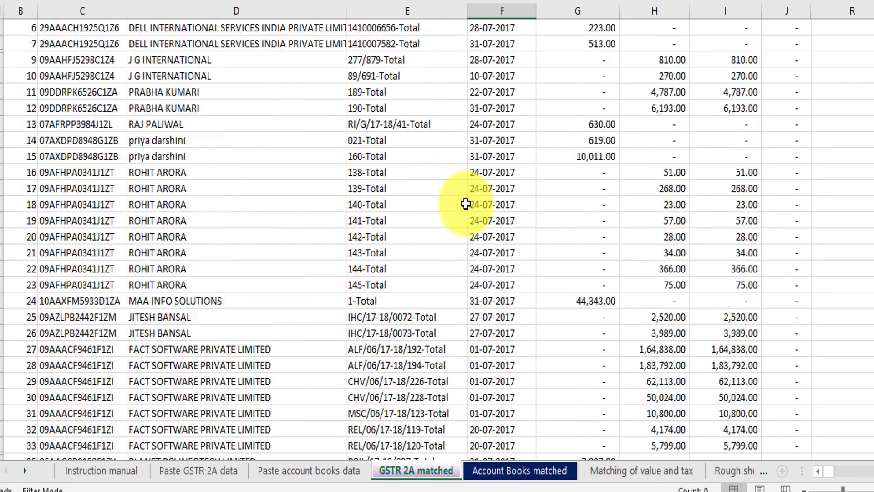
{"action": "scroll", "coordinate": [466, 203], "scroll_direction": "up", "scroll_amount": 3}
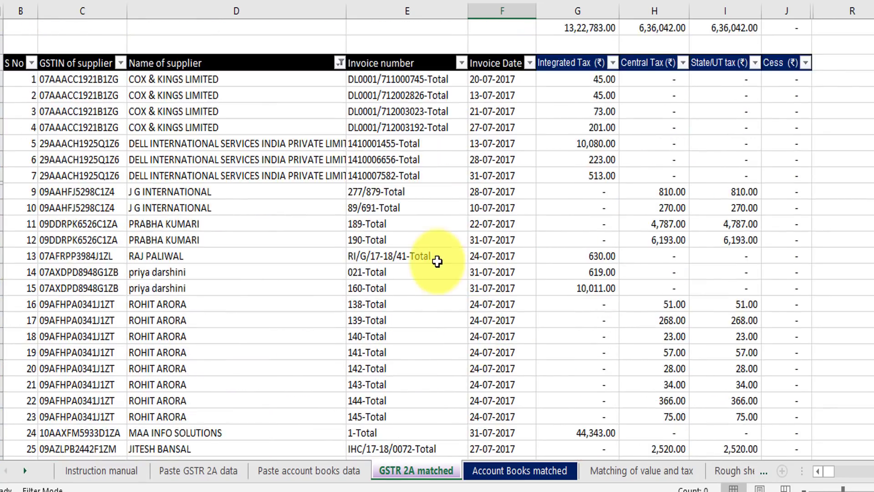